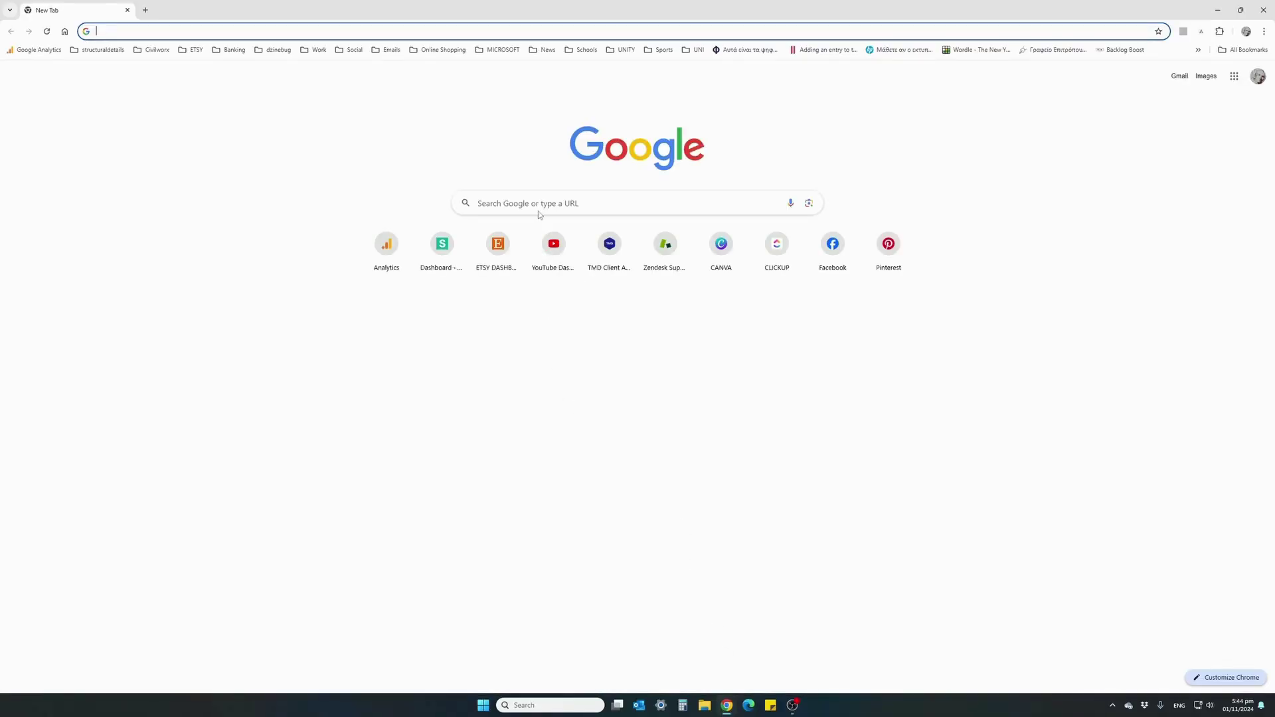
# - Search Google for 'D5 RENDER'
pyautogui.click(534, 200)
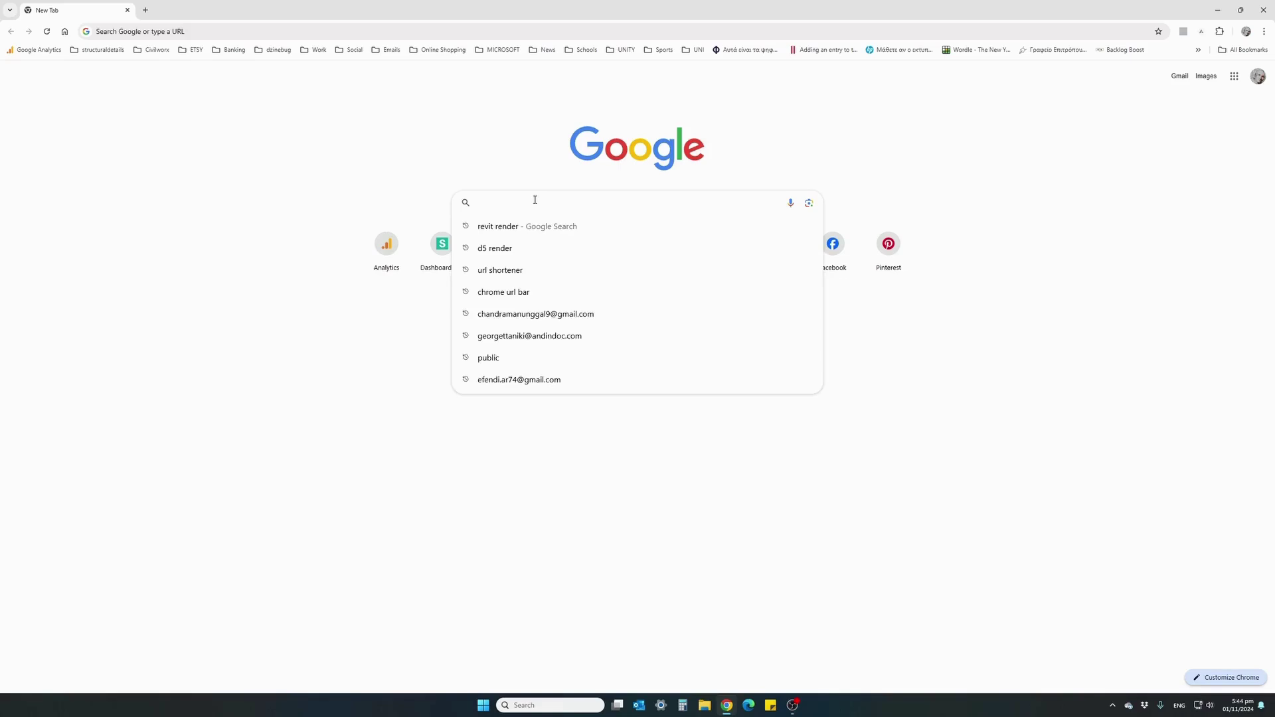
pyautogui.write('D5 R')
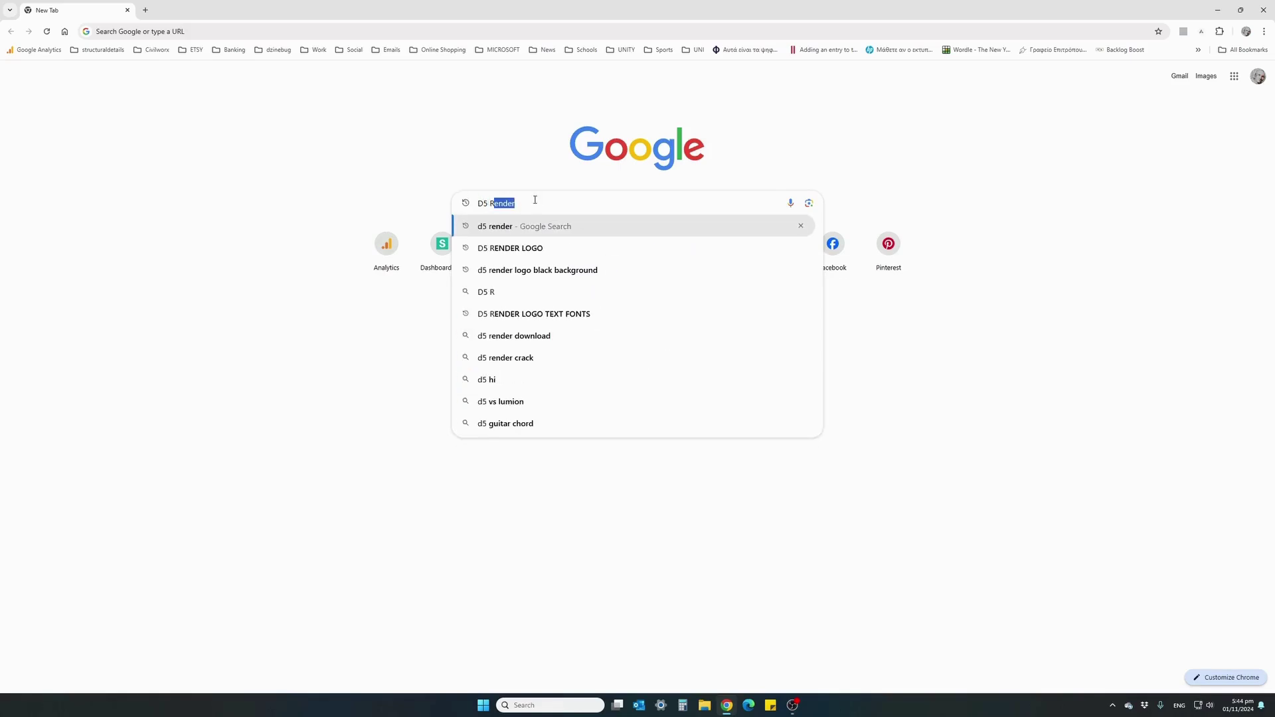
pyautogui.write('ENDER')
pyautogui.press('Return')
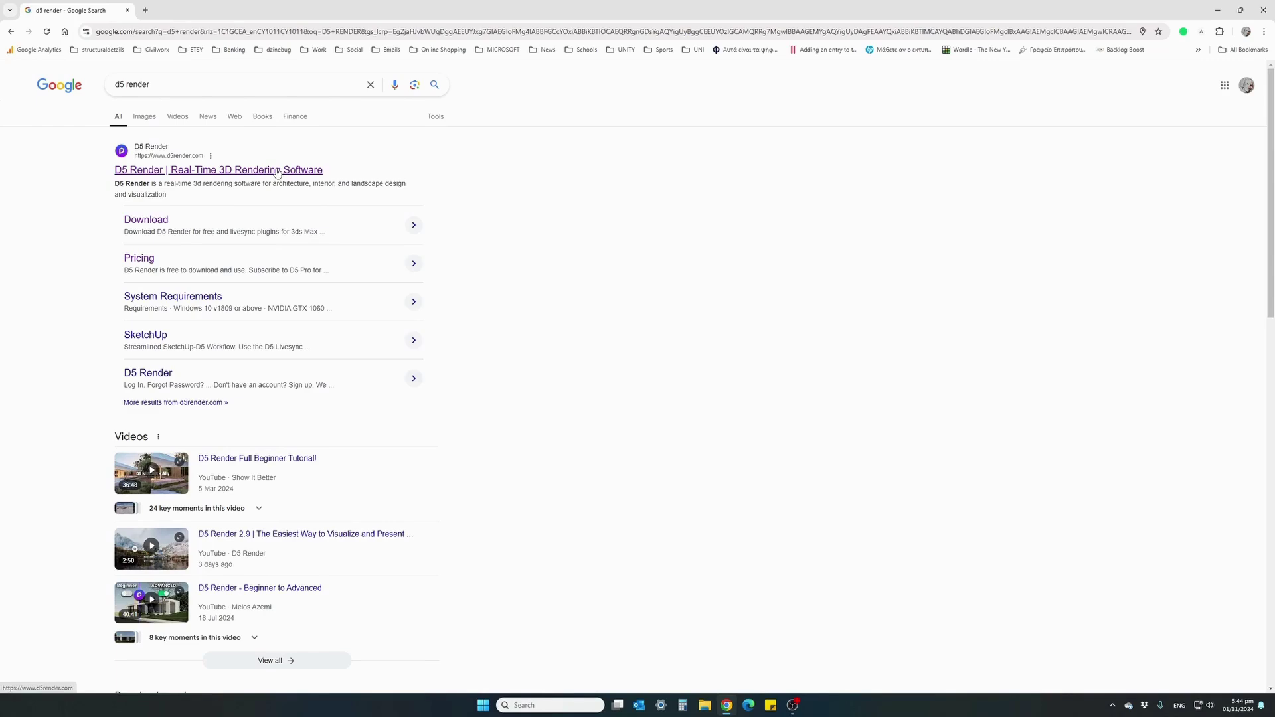
# - Replace the web address with D5RENDER.COM to load the D5 Render home page
pyautogui.click(196, 34)
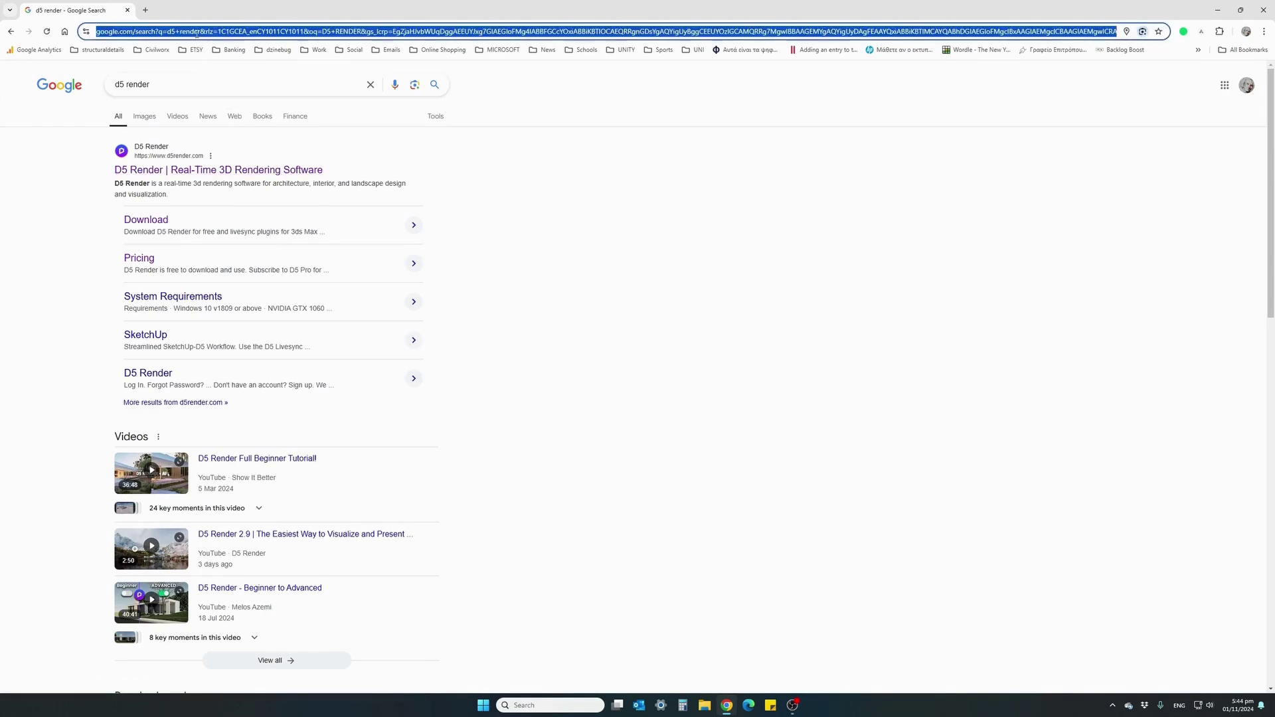
pyautogui.press('BackSpace')
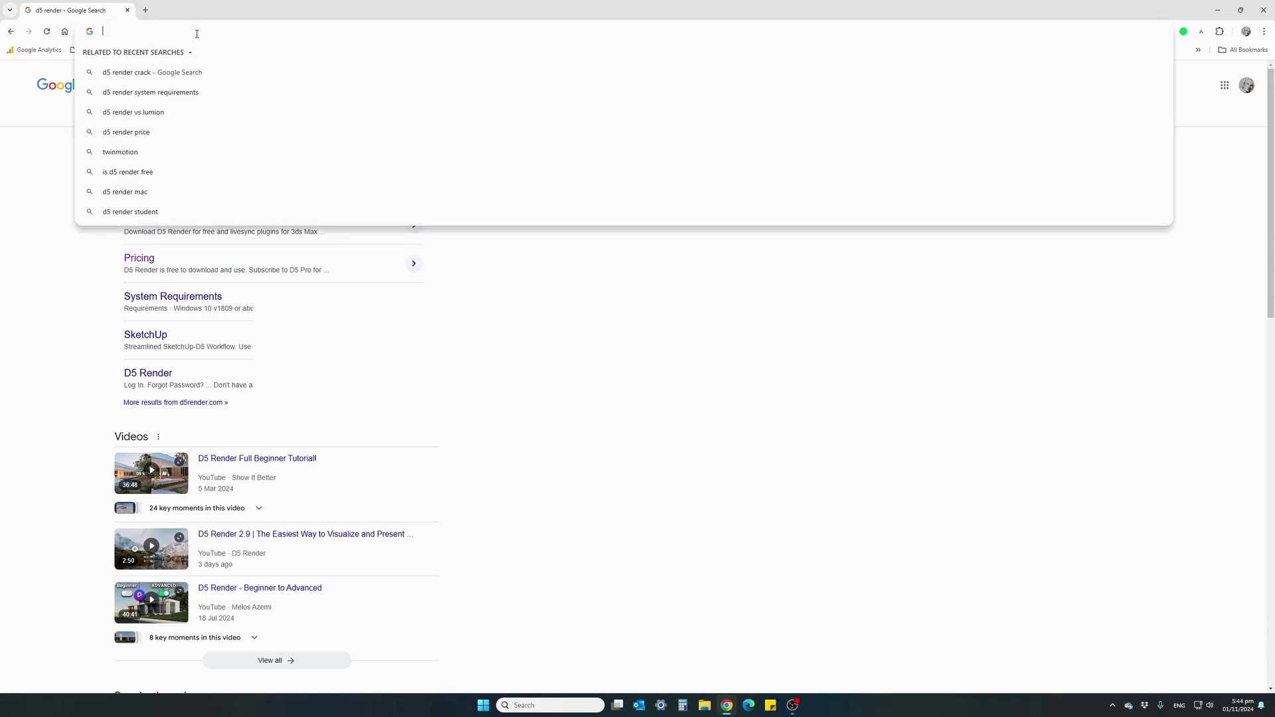
pyautogui.write('D5R')
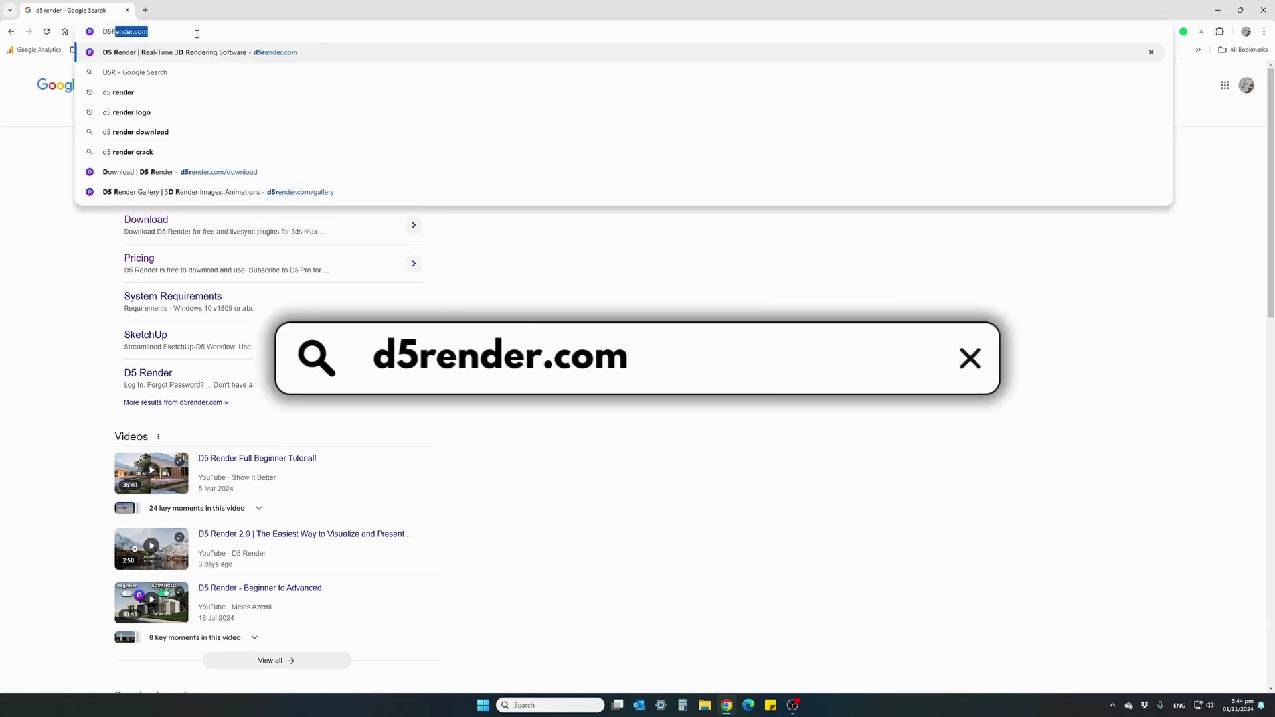
pyautogui.write('ENDER.COM')
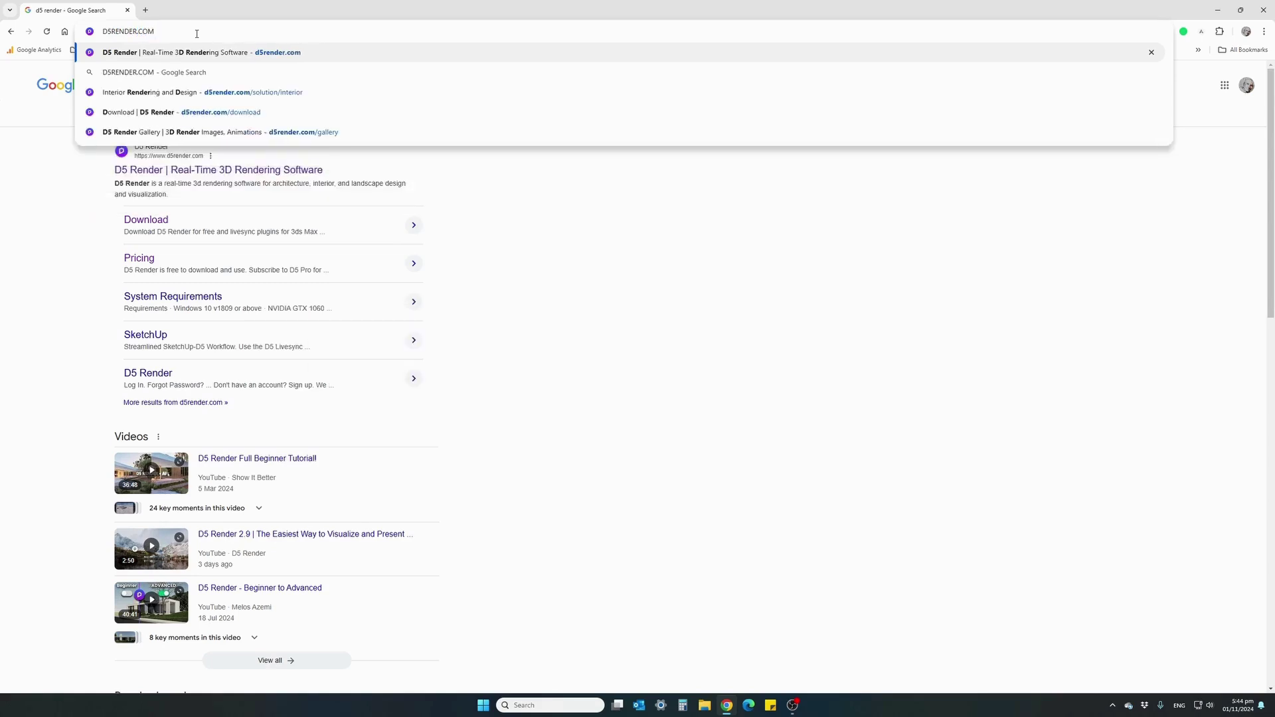
pyautogui.press('Return')
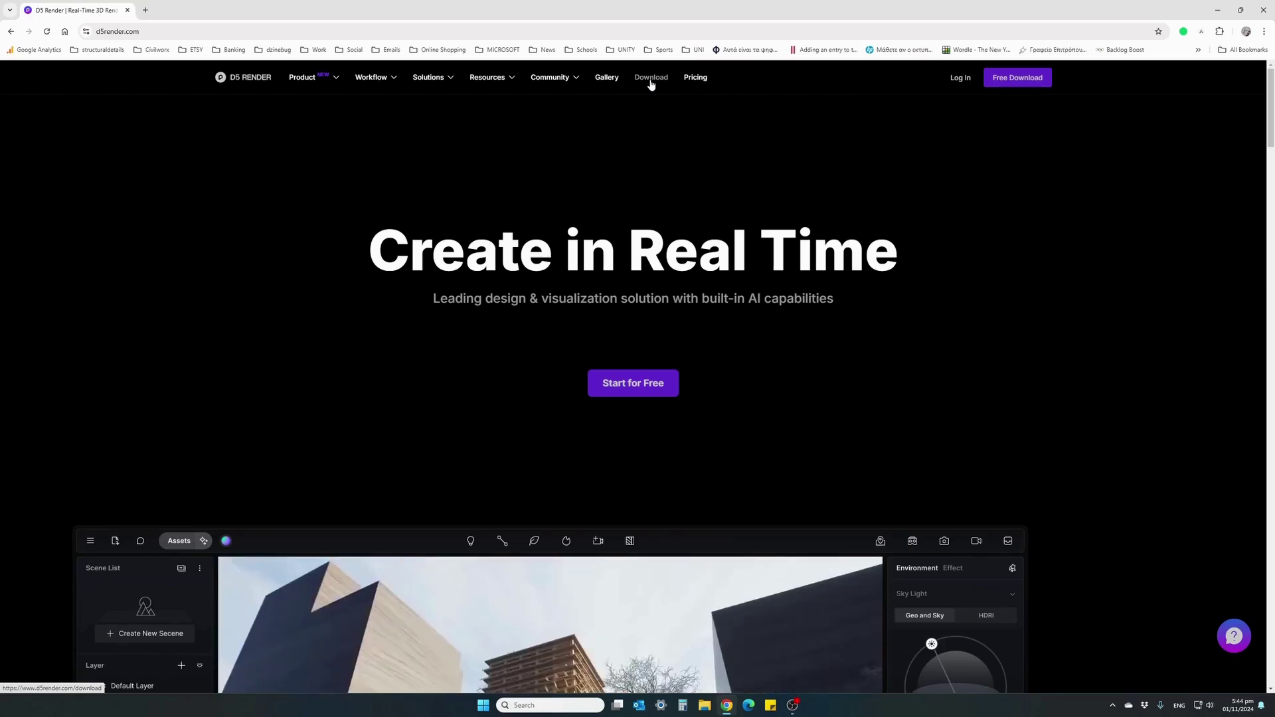
# - Go to the D5 Render Download page and start downloading the installer
pyautogui.click(650, 81)
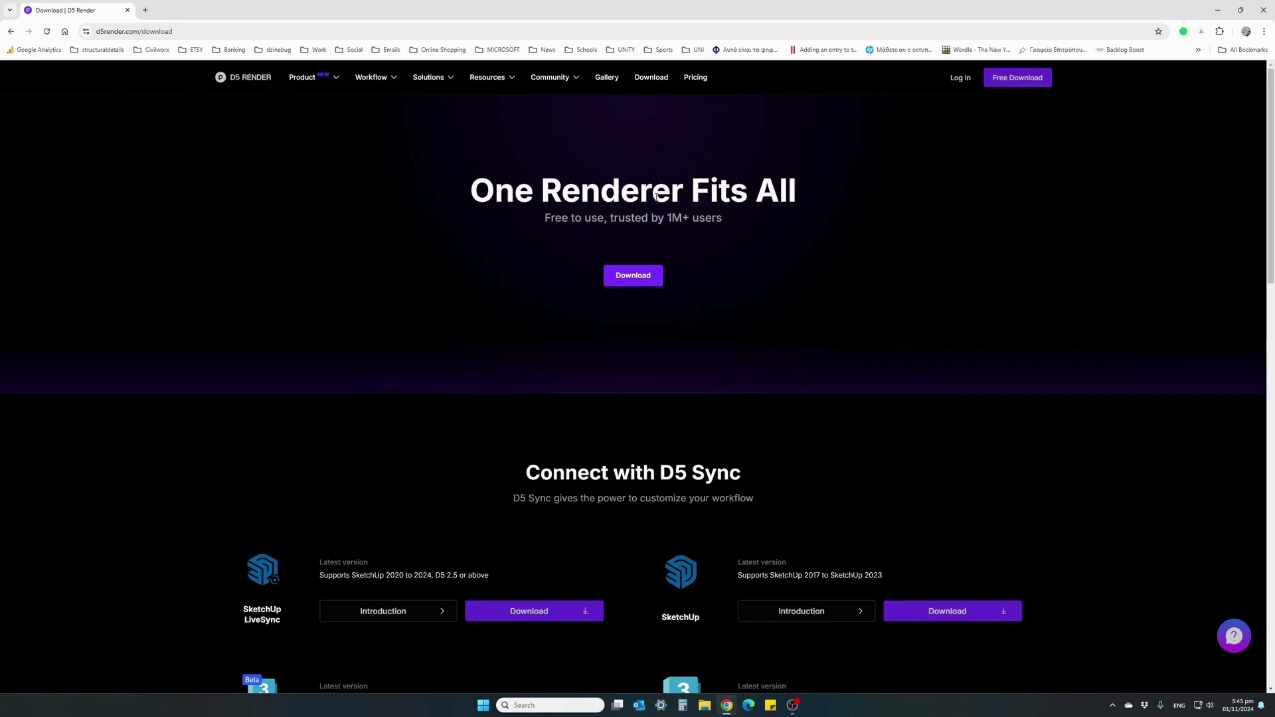
pyautogui.click(641, 284)
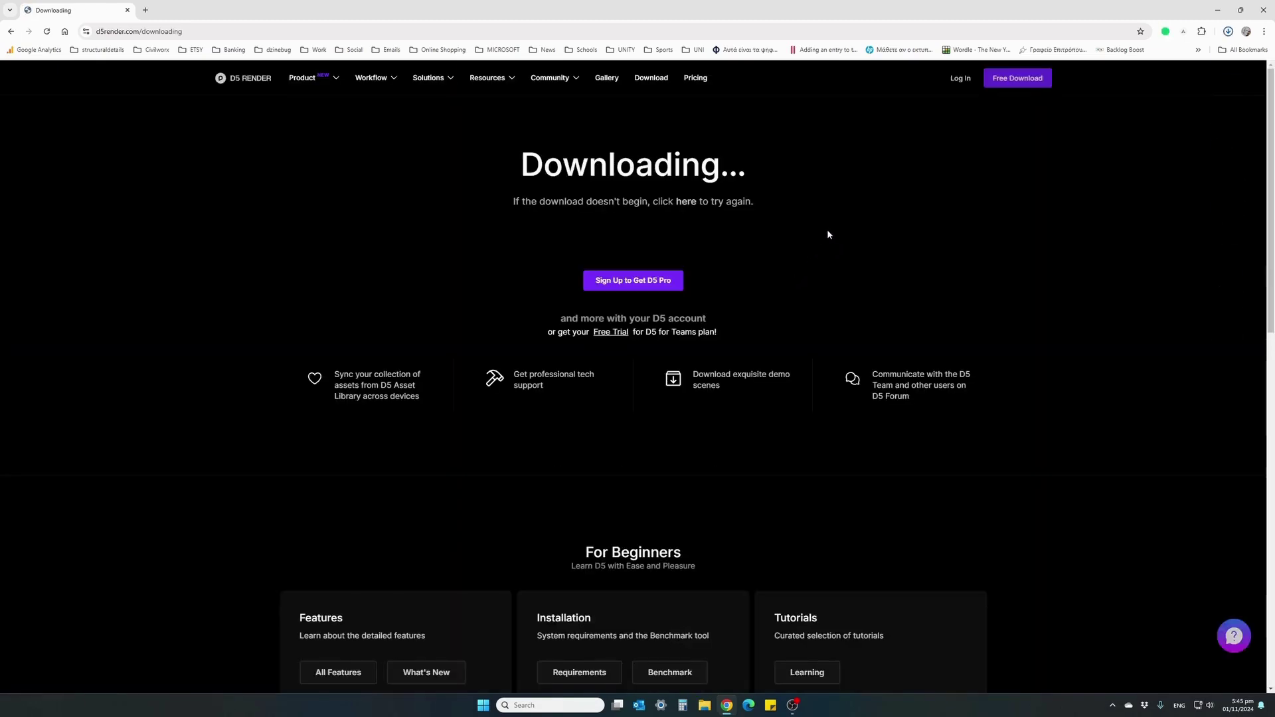
# - Back on the download page, download the D5 Sync plugin for Revit (Revit 2018.3–2025)
pyautogui.scroll(-5, 812, 236)
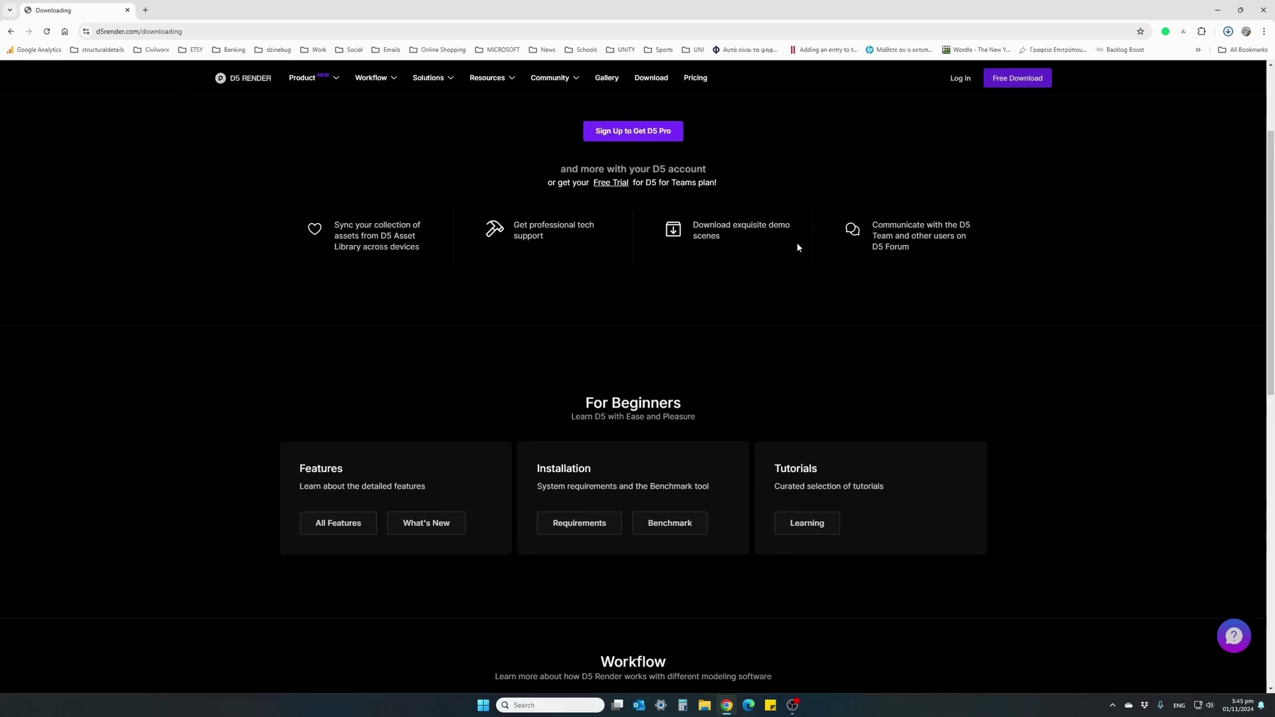
pyautogui.scroll(-3, 764, 259)
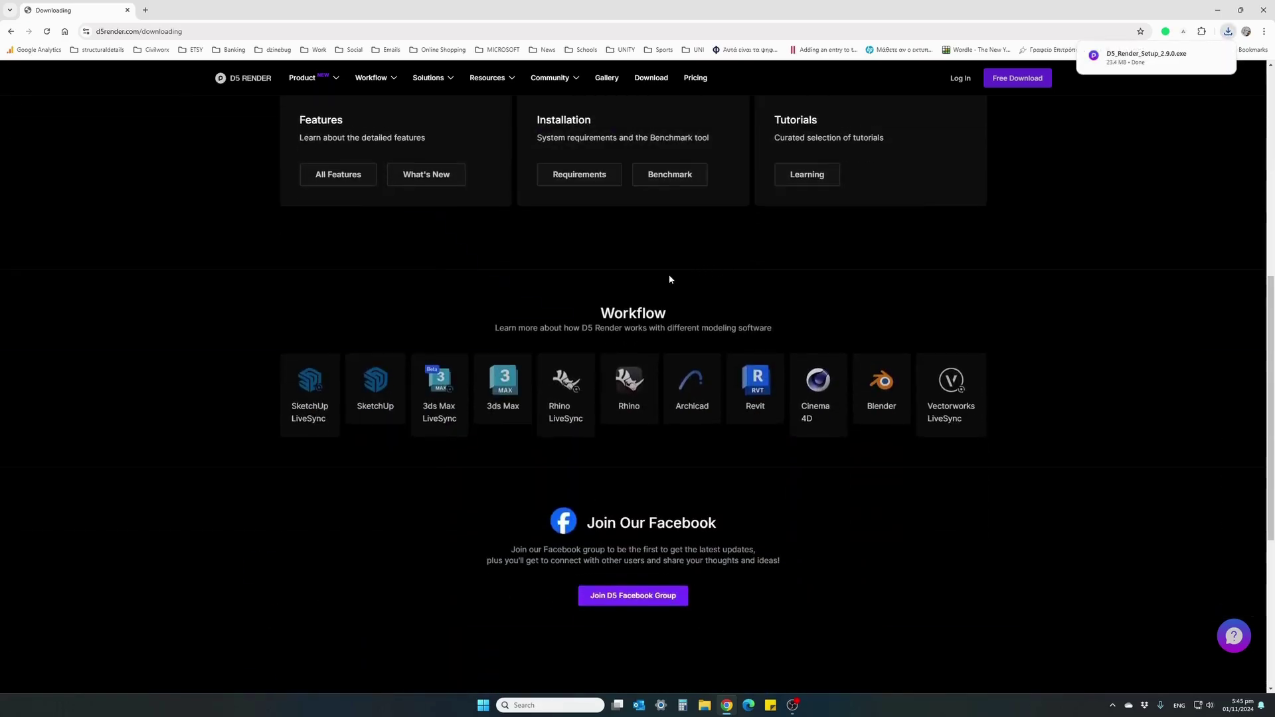
pyautogui.hotkey('alt', 'Left')
pyautogui.scroll(-3, 487, 308)
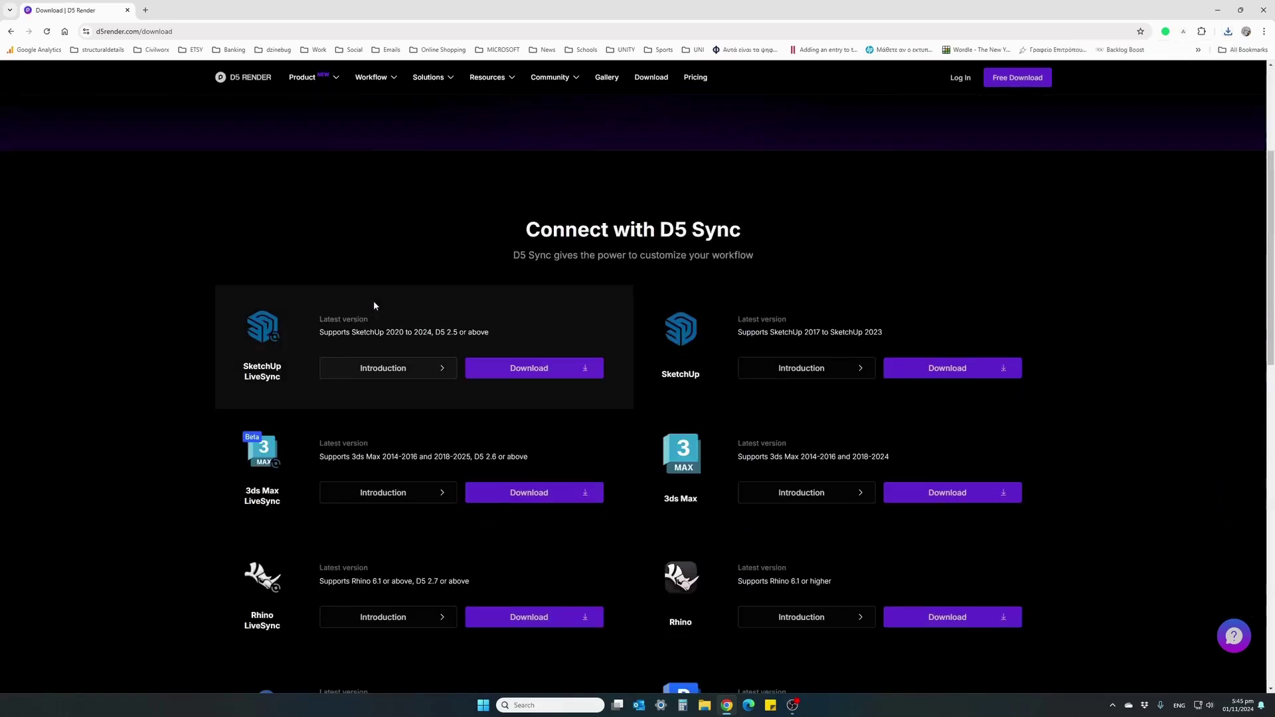
pyautogui.scroll(-1, 228, 258)
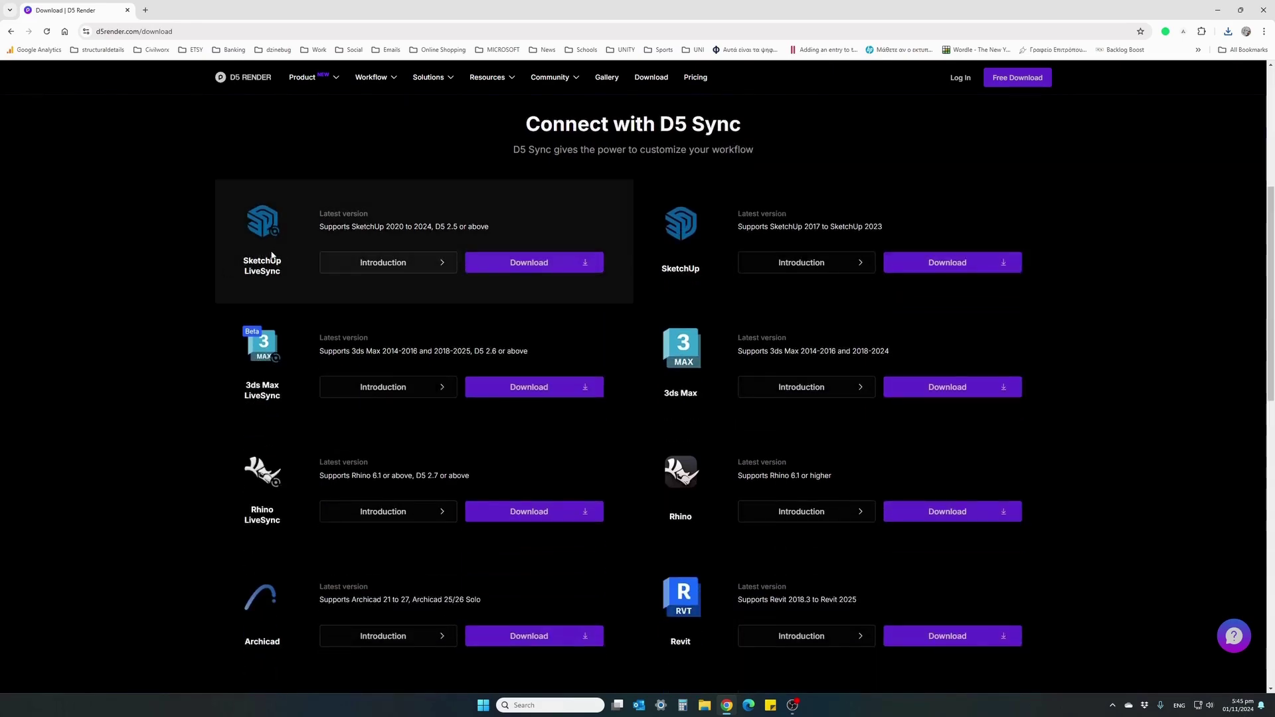
pyautogui.scroll(-1, 300, 250)
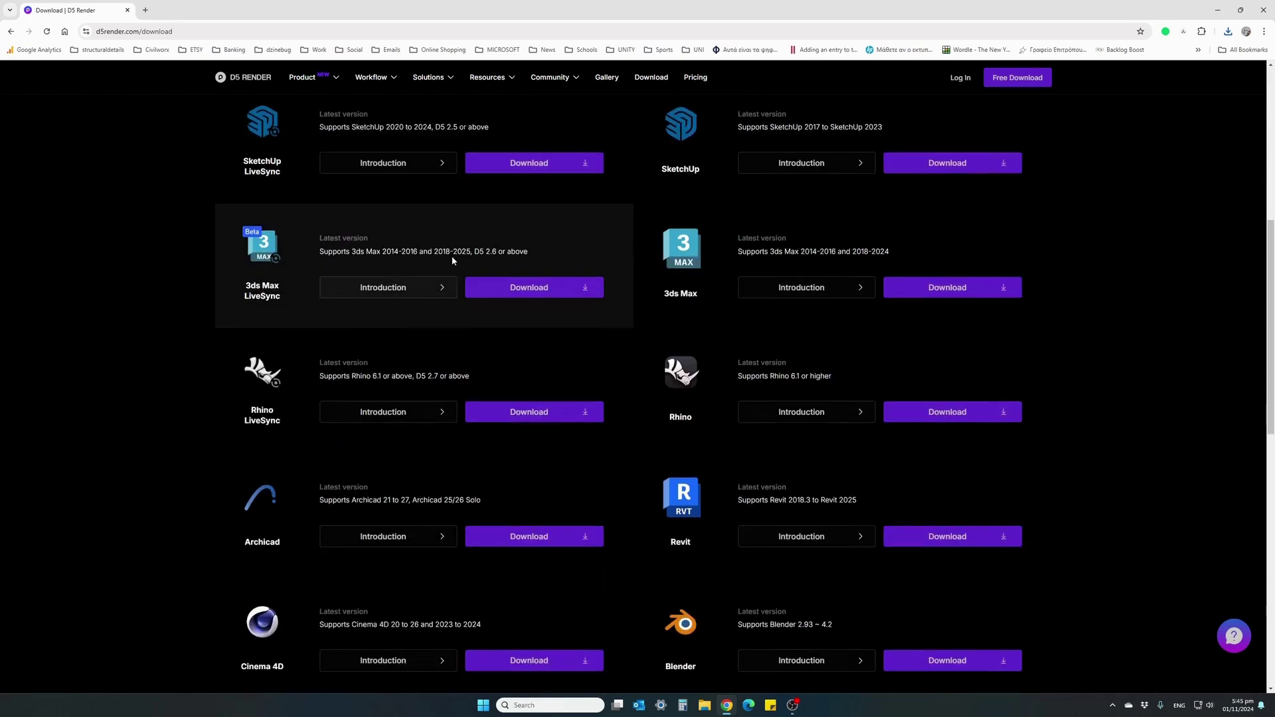
pyautogui.scroll(-1, 664, 312)
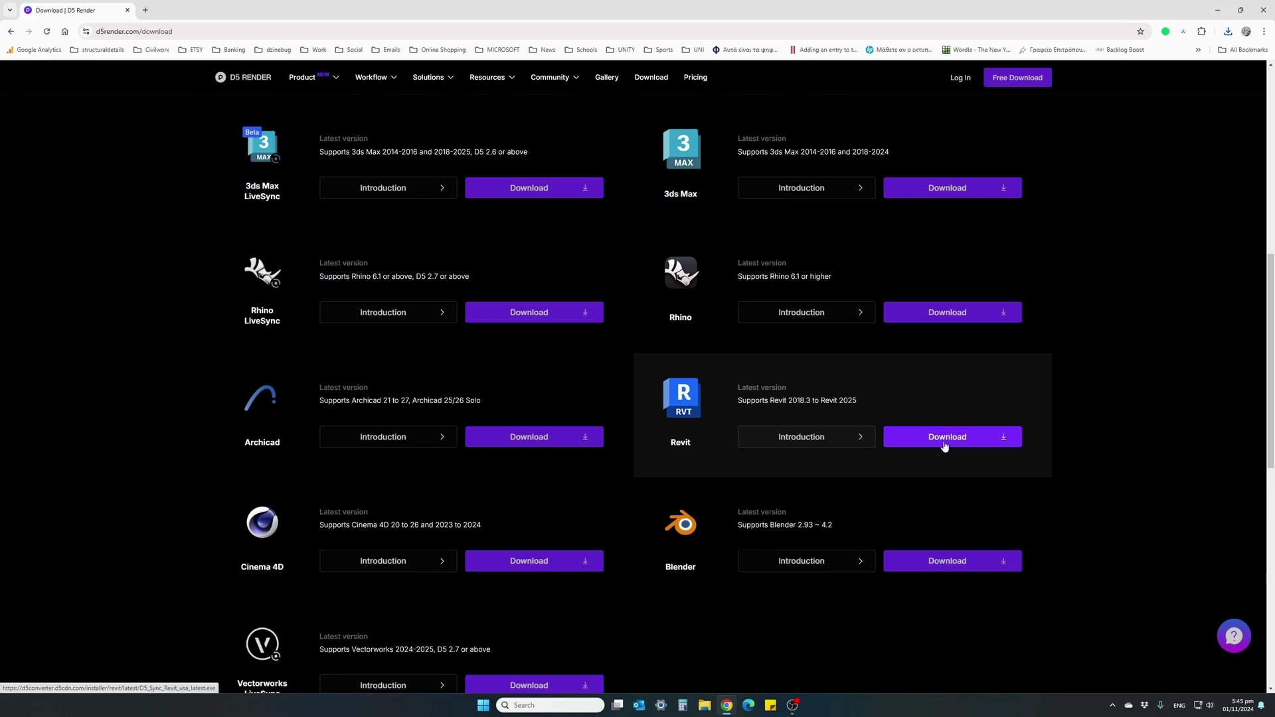
pyautogui.click(944, 444)
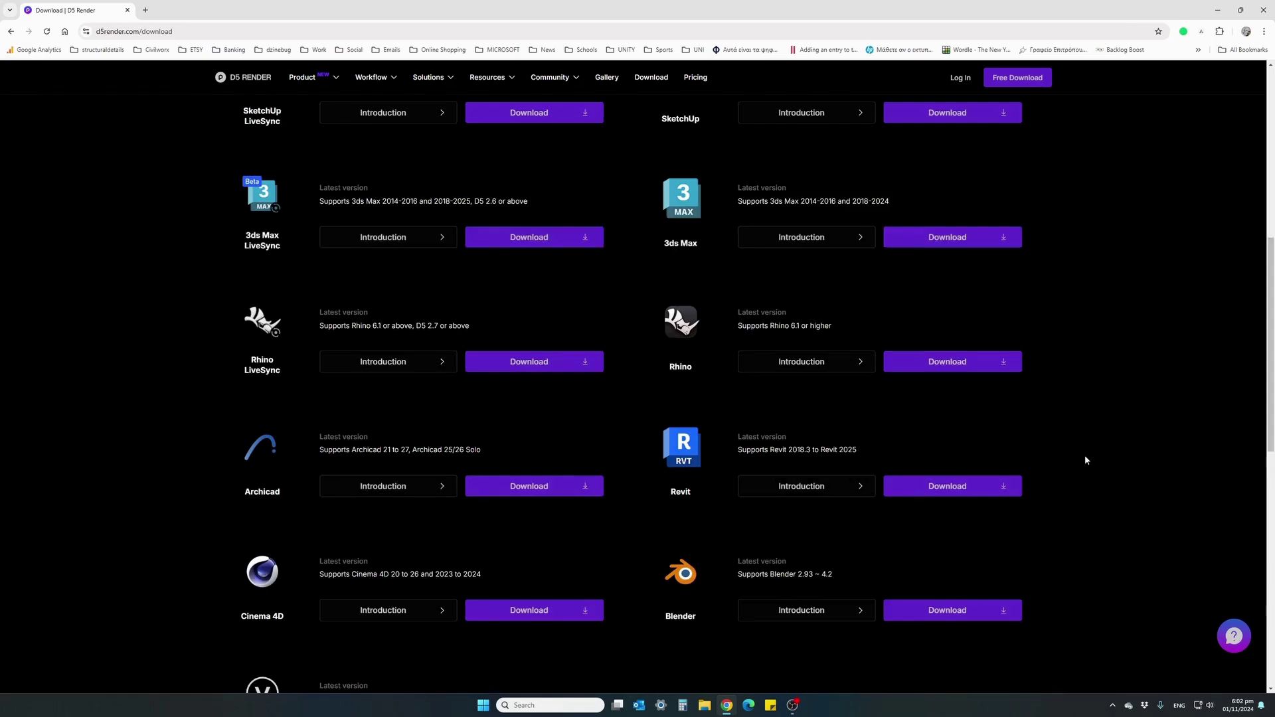
# - Close Chrome and select D5_Render_Setup_2.9.0.exe in File Explorer's Downloads folder
pyautogui.click(1263, 10)
pyautogui.click(704, 705)
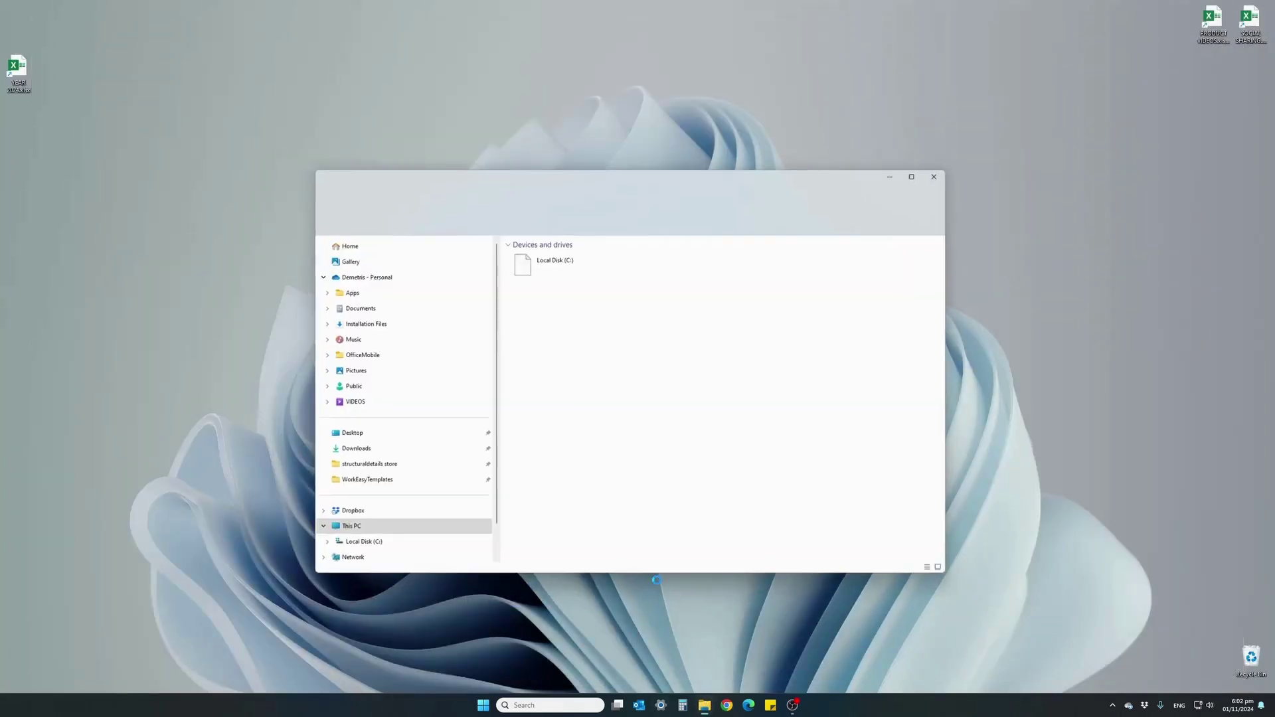
pyautogui.click(419, 452)
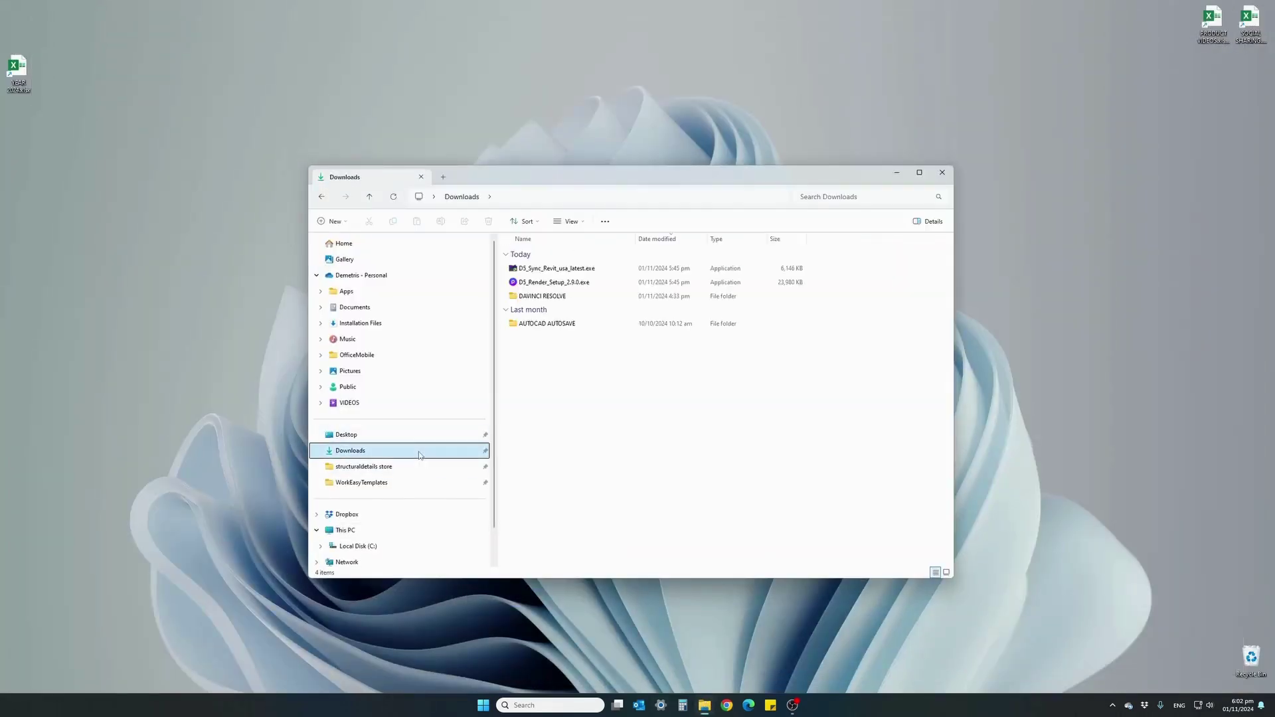
pyautogui.click(562, 285)
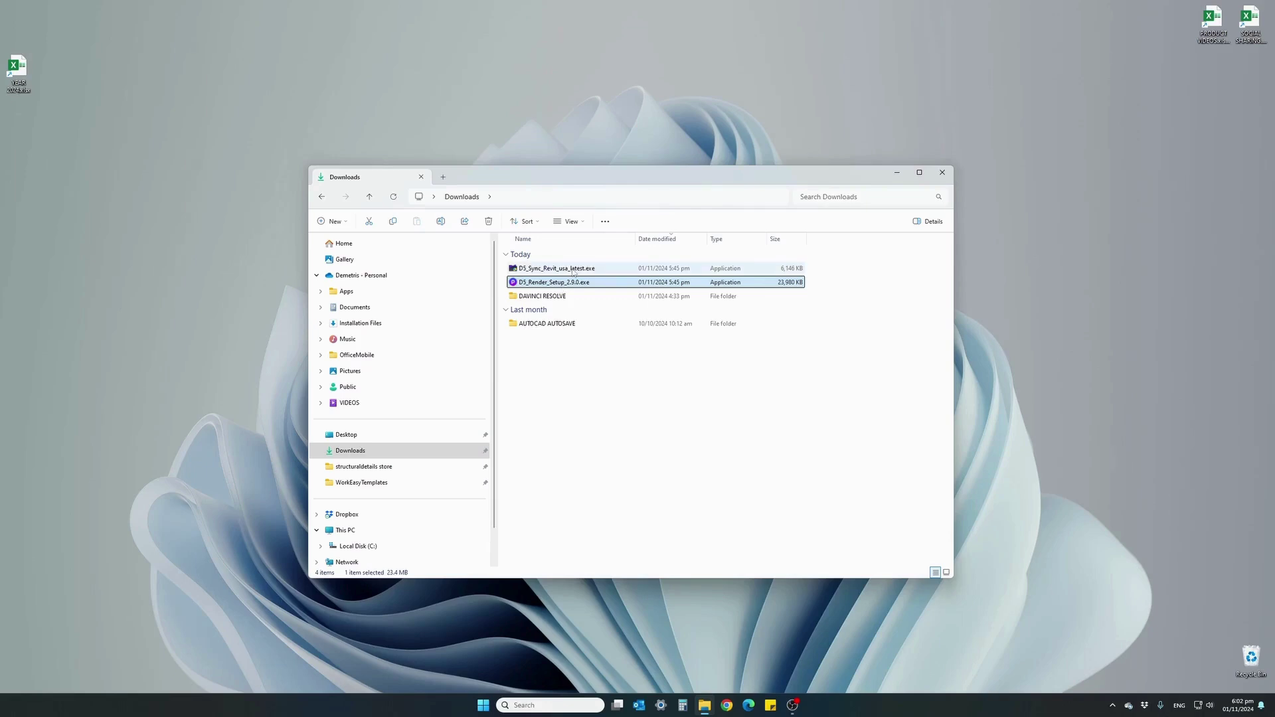
pyautogui.moveTo(570, 287)
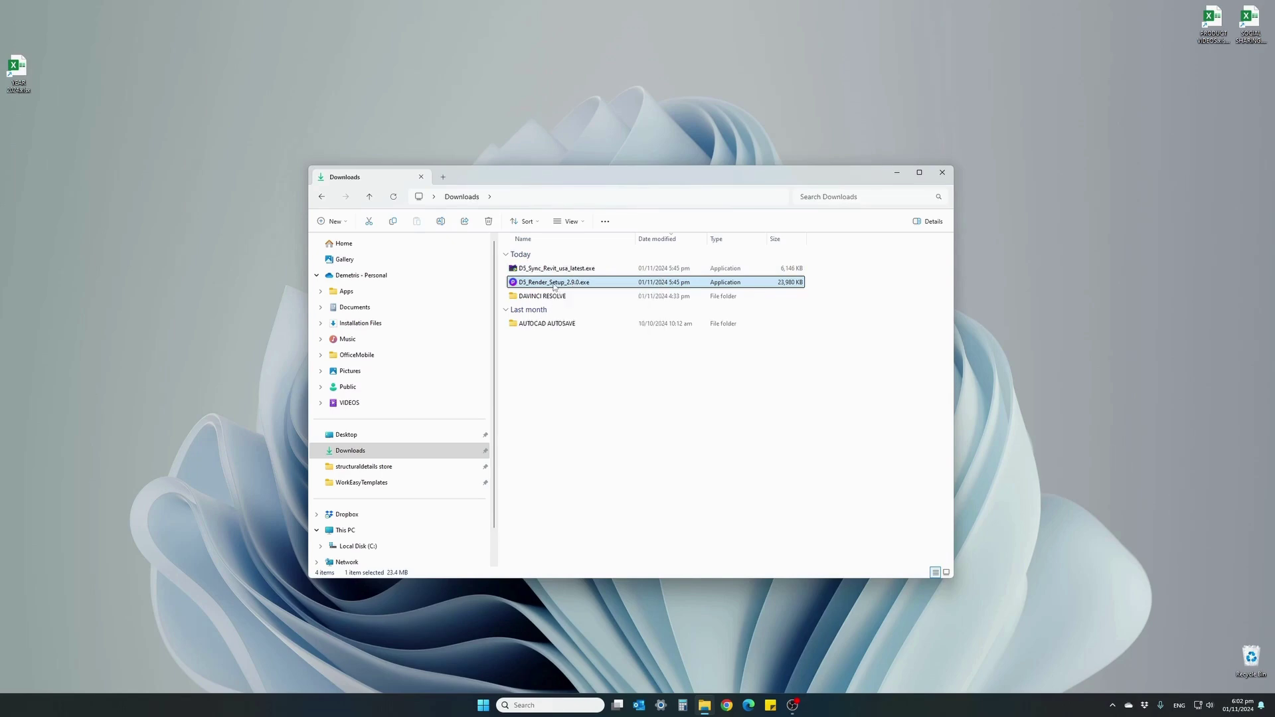
# - Install D5 Render 2.9.0 after accepting the agreement, then move its desktop shortcut lower down
pyautogui.doubleClick(555, 286)
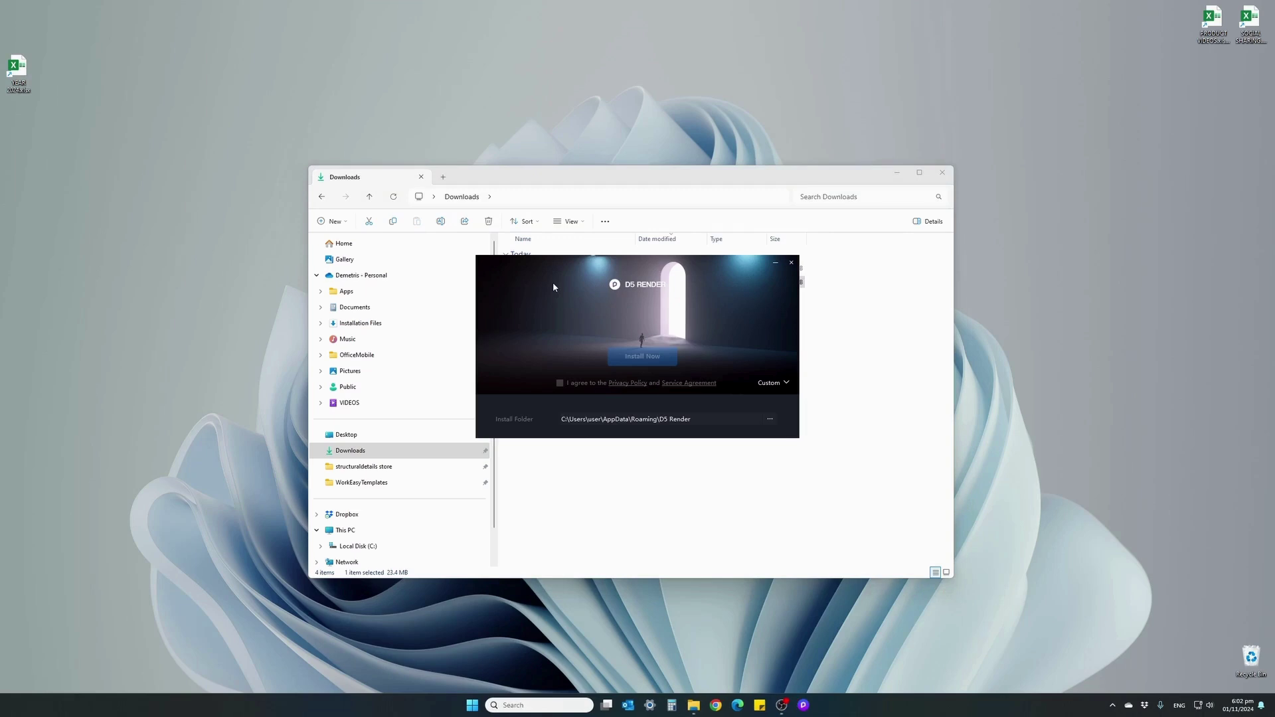
pyautogui.click(559, 384)
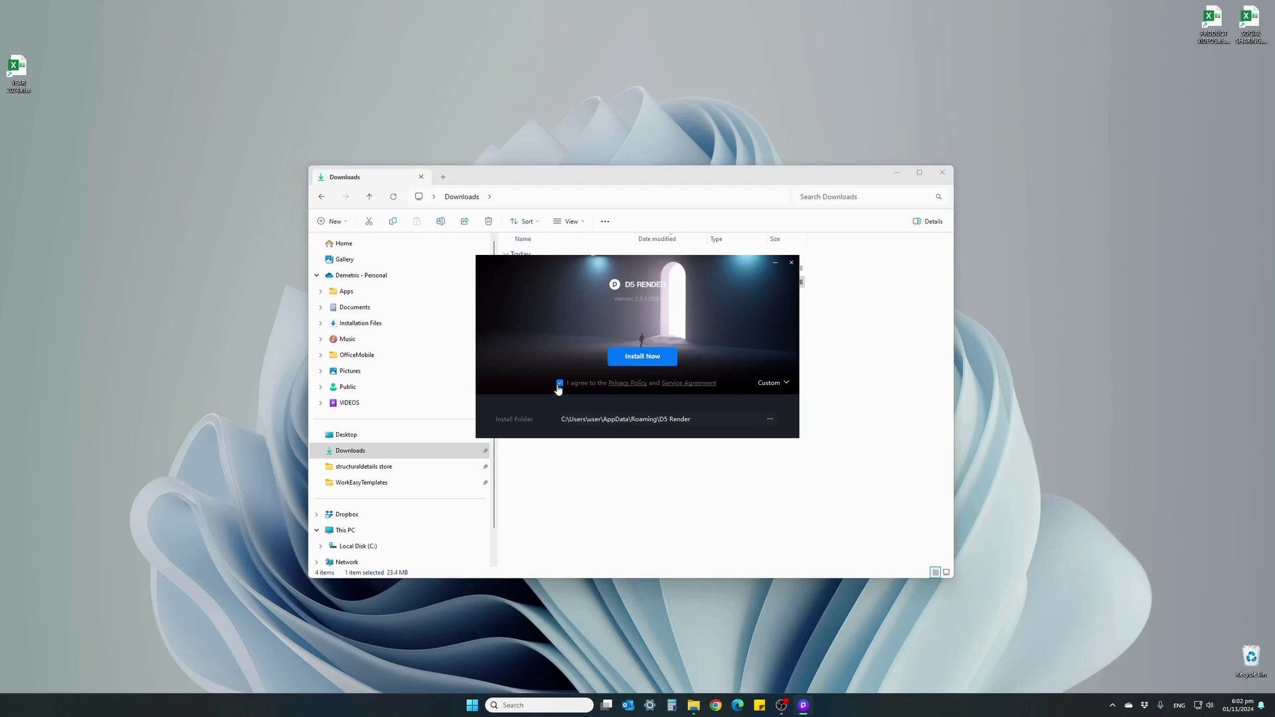
pyautogui.click(629, 363)
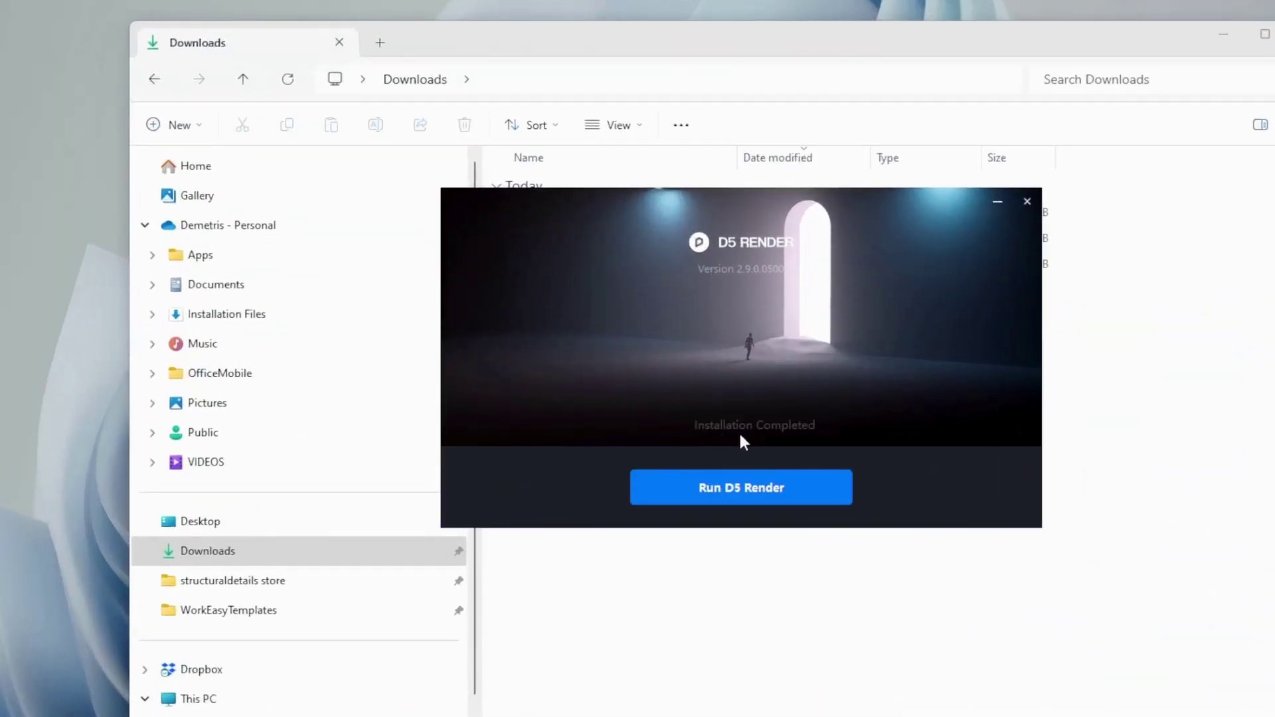
pyautogui.click(777, 490)
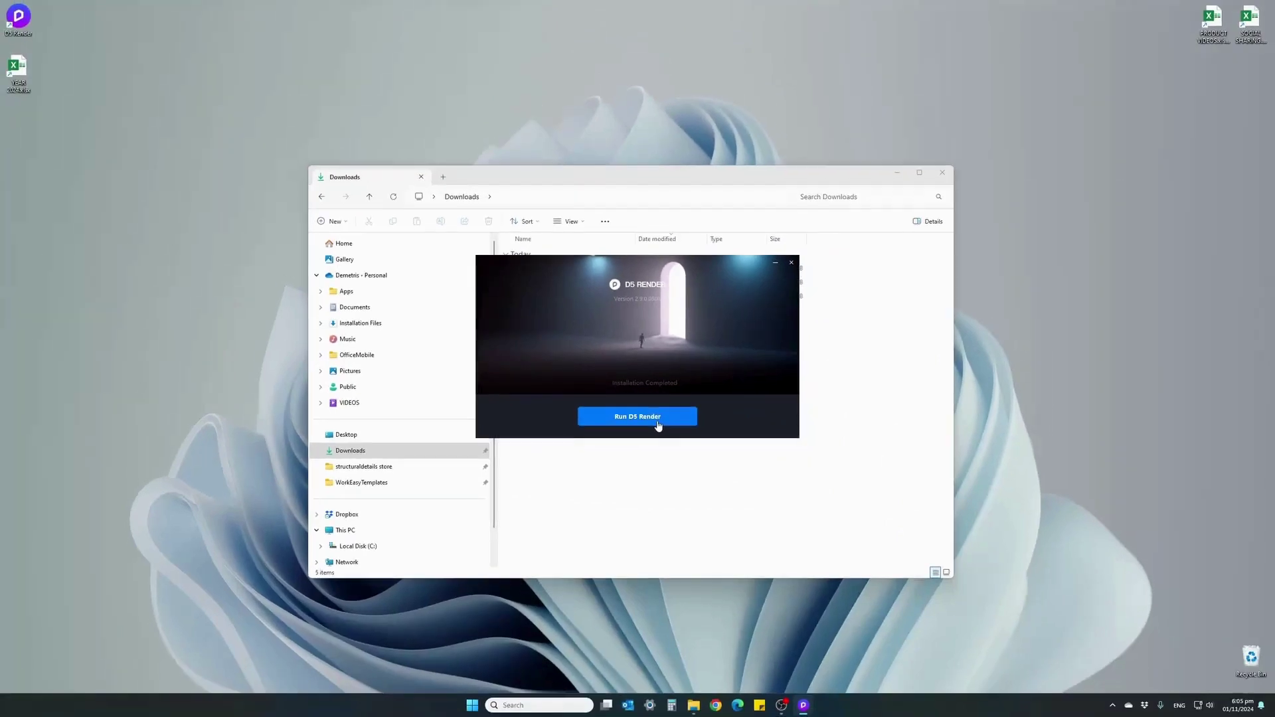
pyautogui.moveTo(33, 28); pyautogui.dragTo(107, 223)
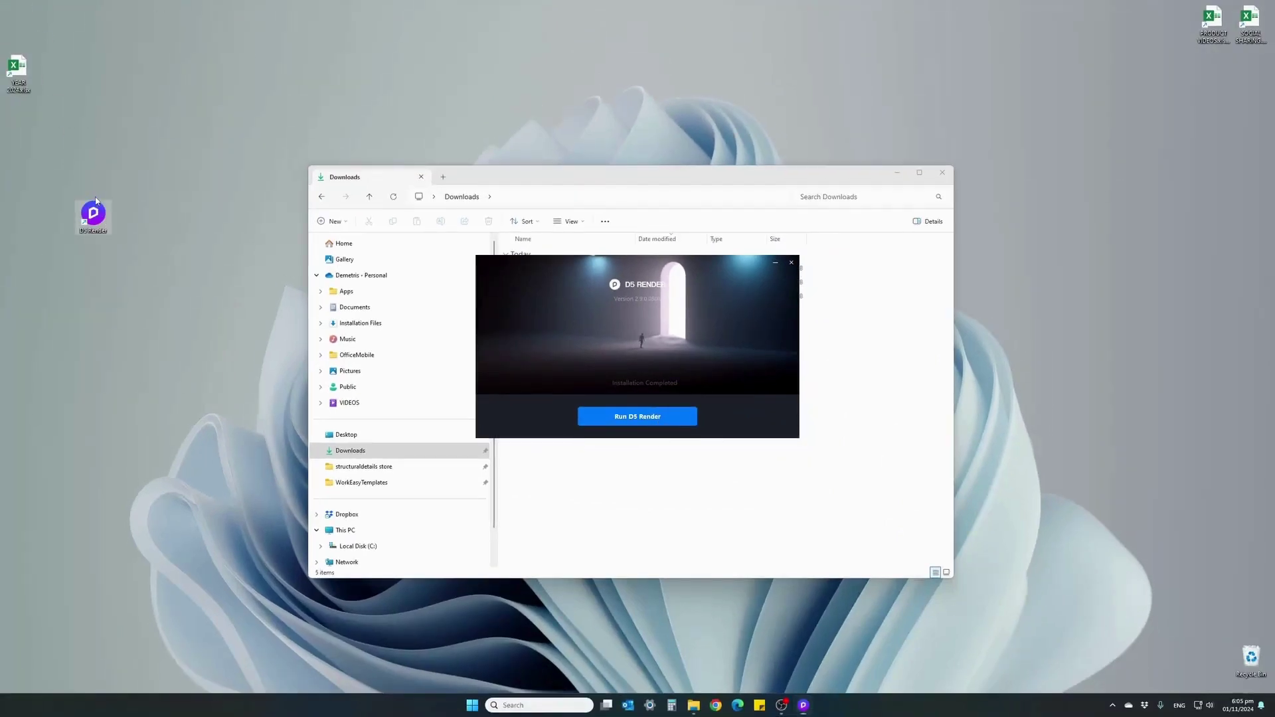
# - Install D5 Sync for Revit for Revit 2022 only, skipping Revit 2018, and close the installer windows
pyautogui.click(792, 264)
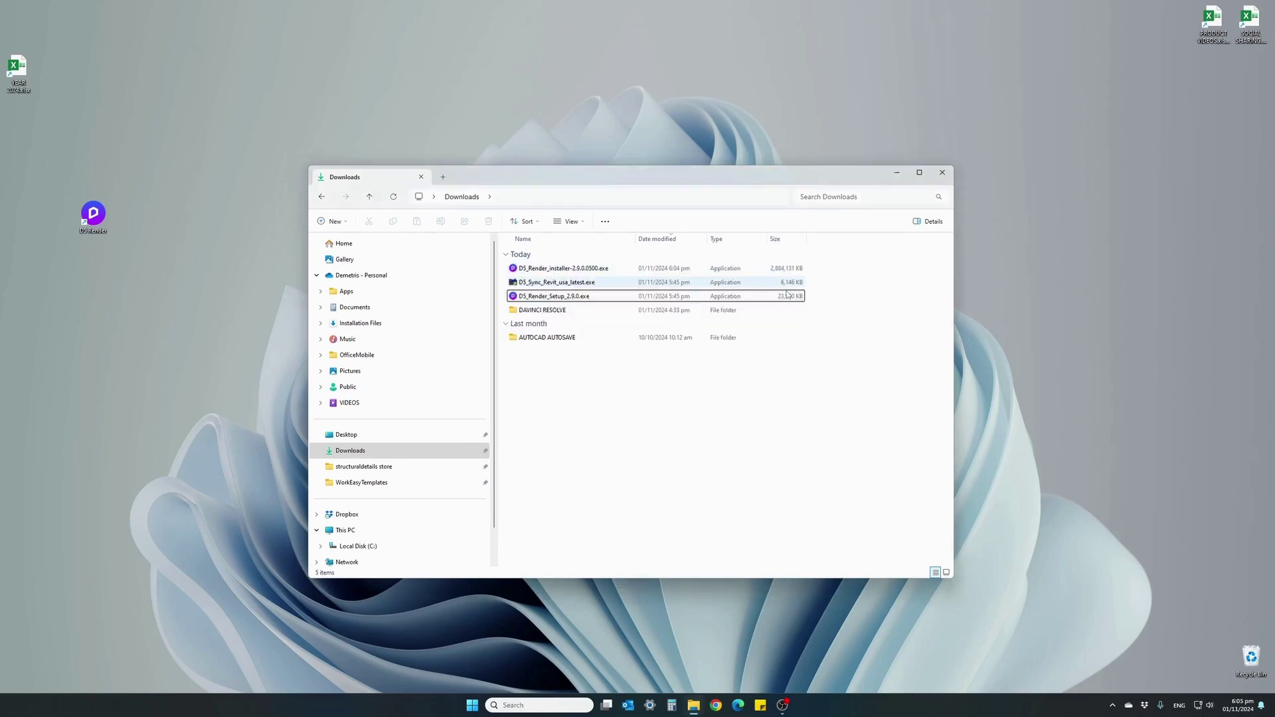
pyautogui.click(551, 283)
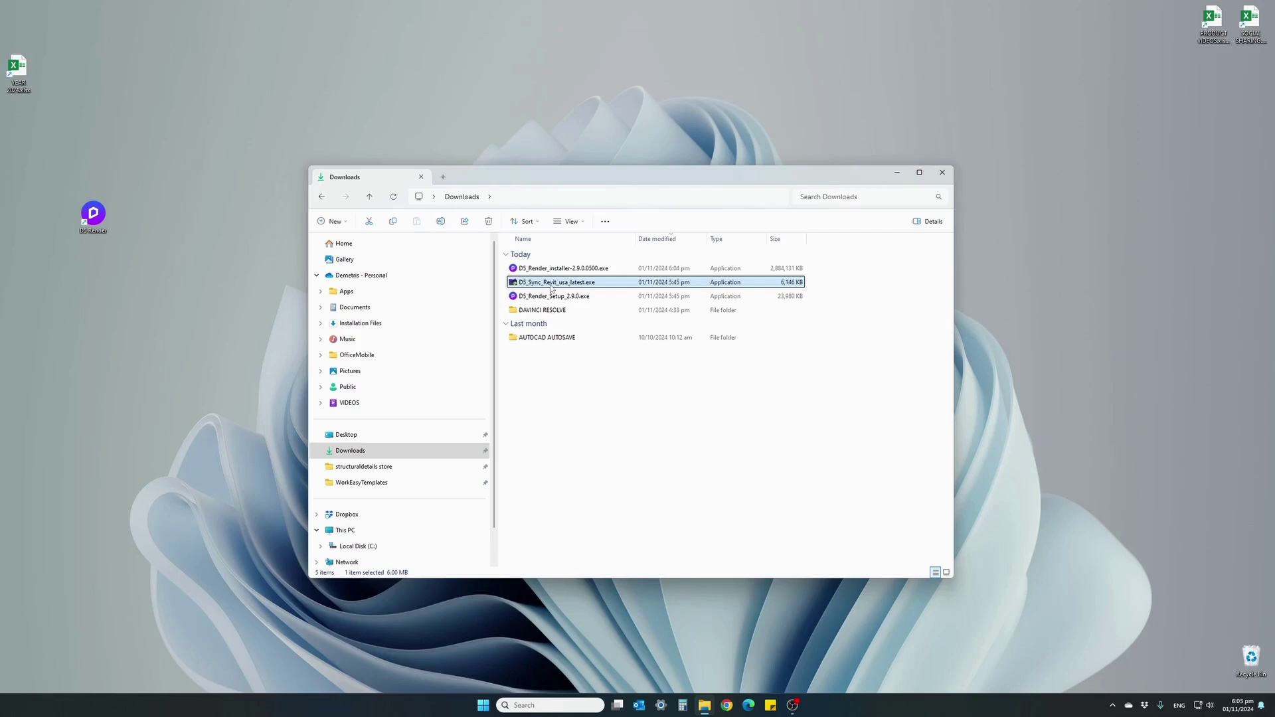
pyautogui.doubleClick(551, 289)
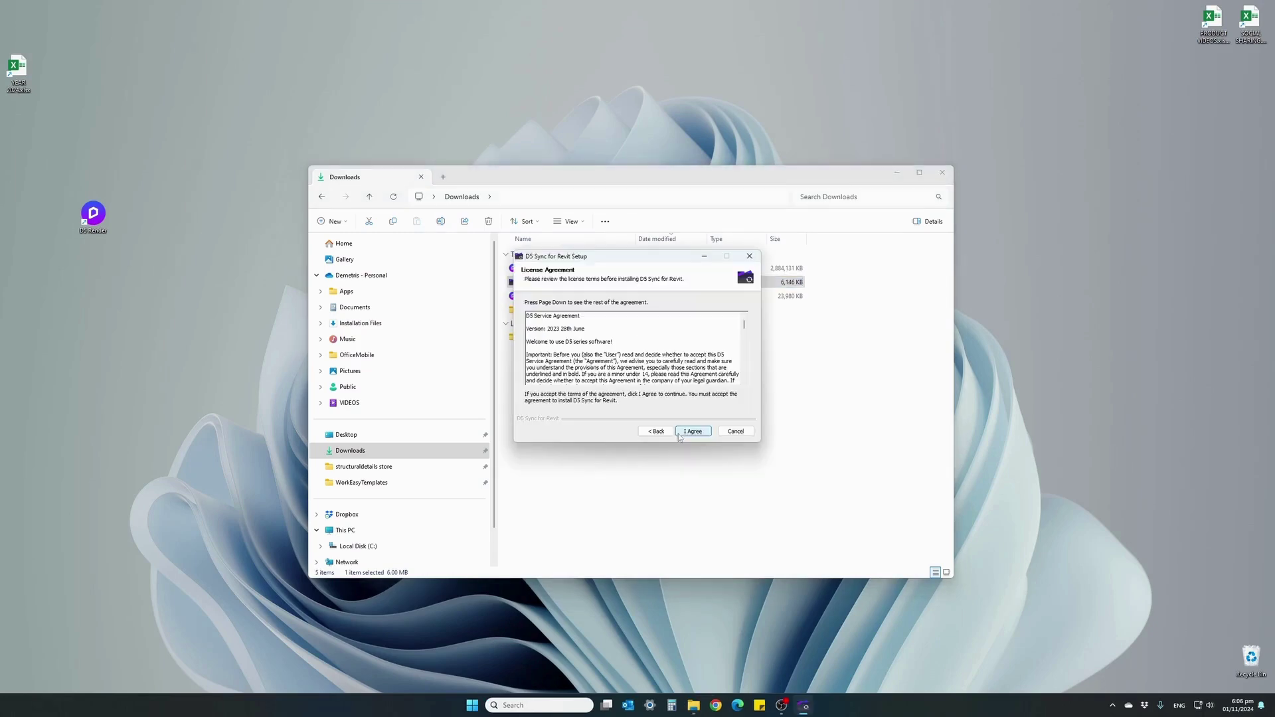
pyautogui.click(689, 432)
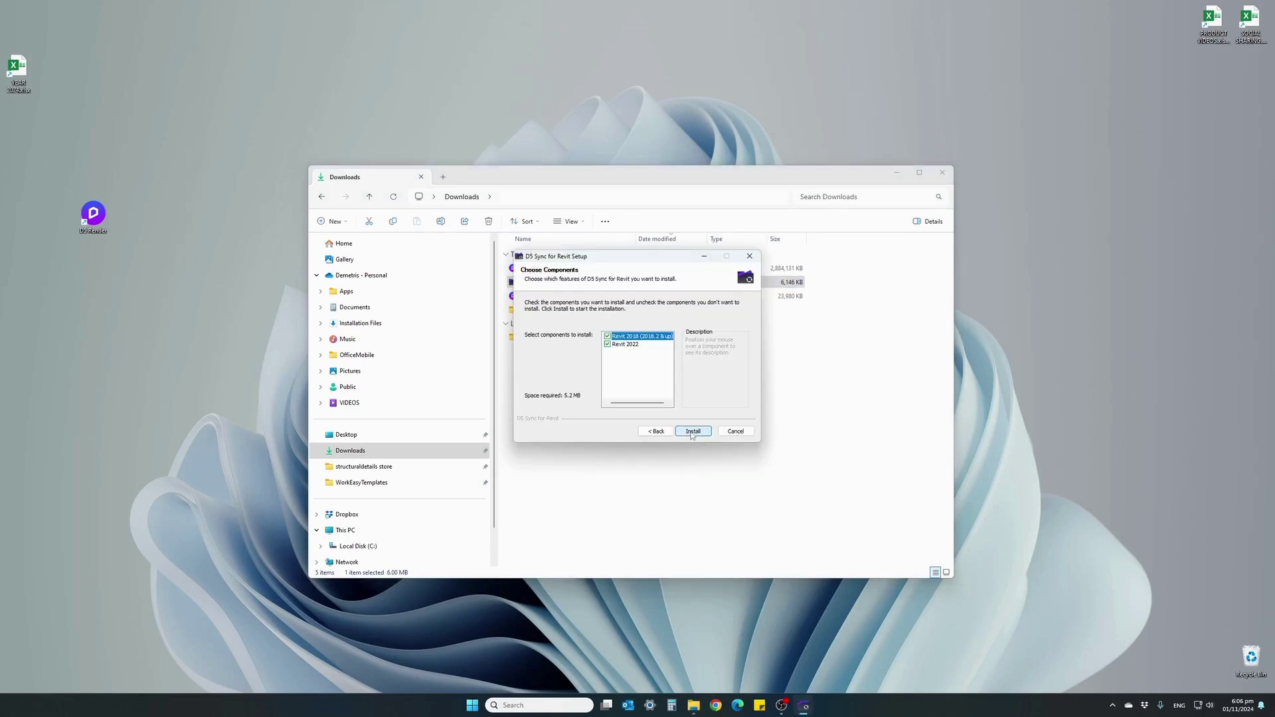
pyautogui.click(607, 336)
pyautogui.click(687, 432)
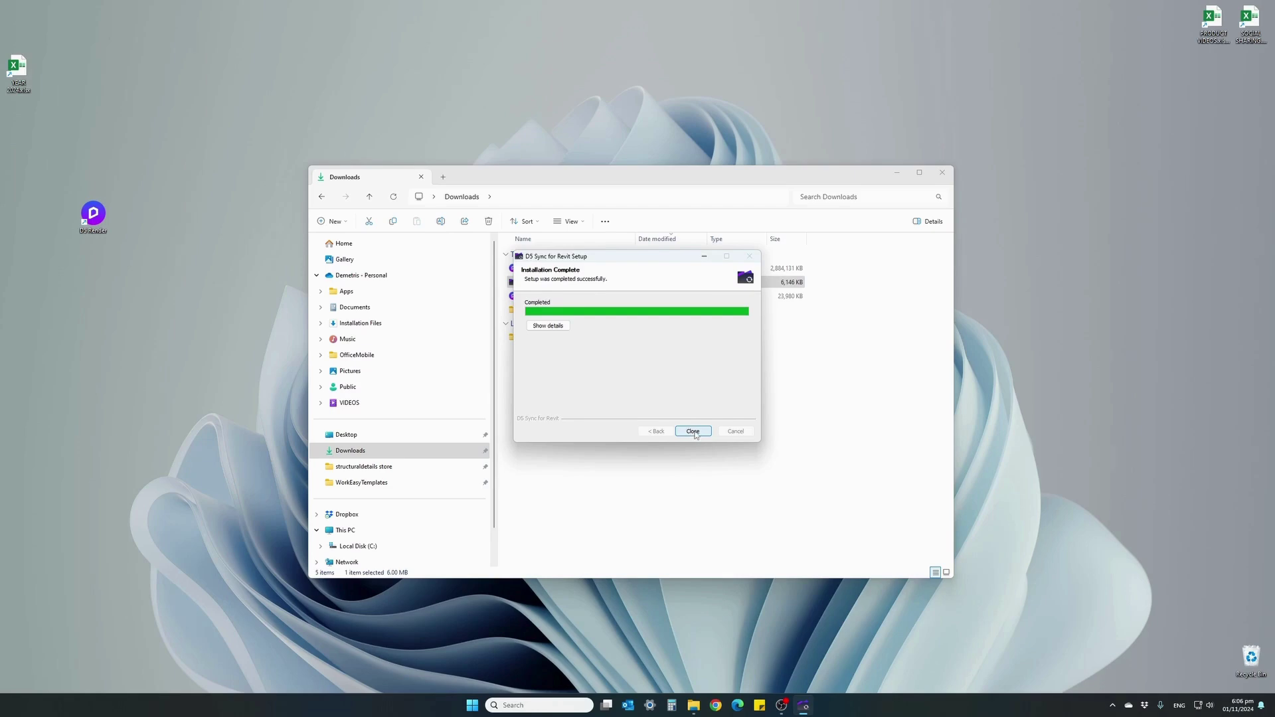
pyautogui.click(693, 432)
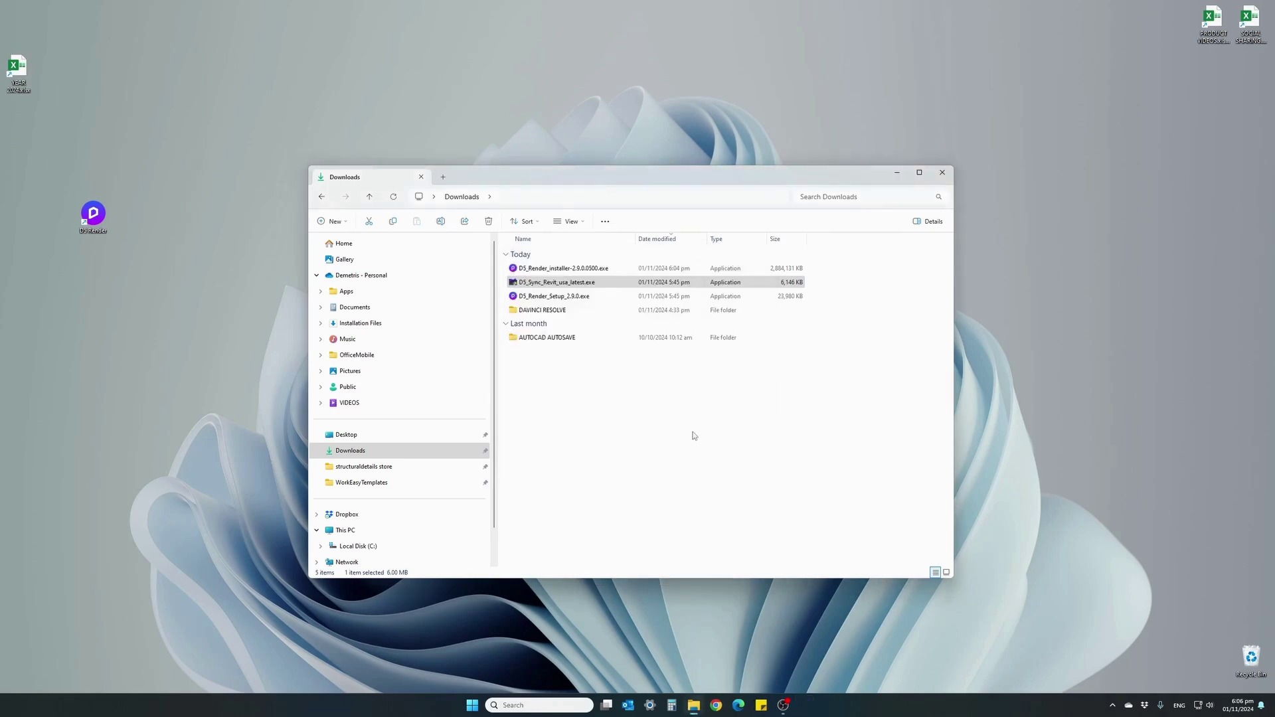
pyautogui.click(941, 172)
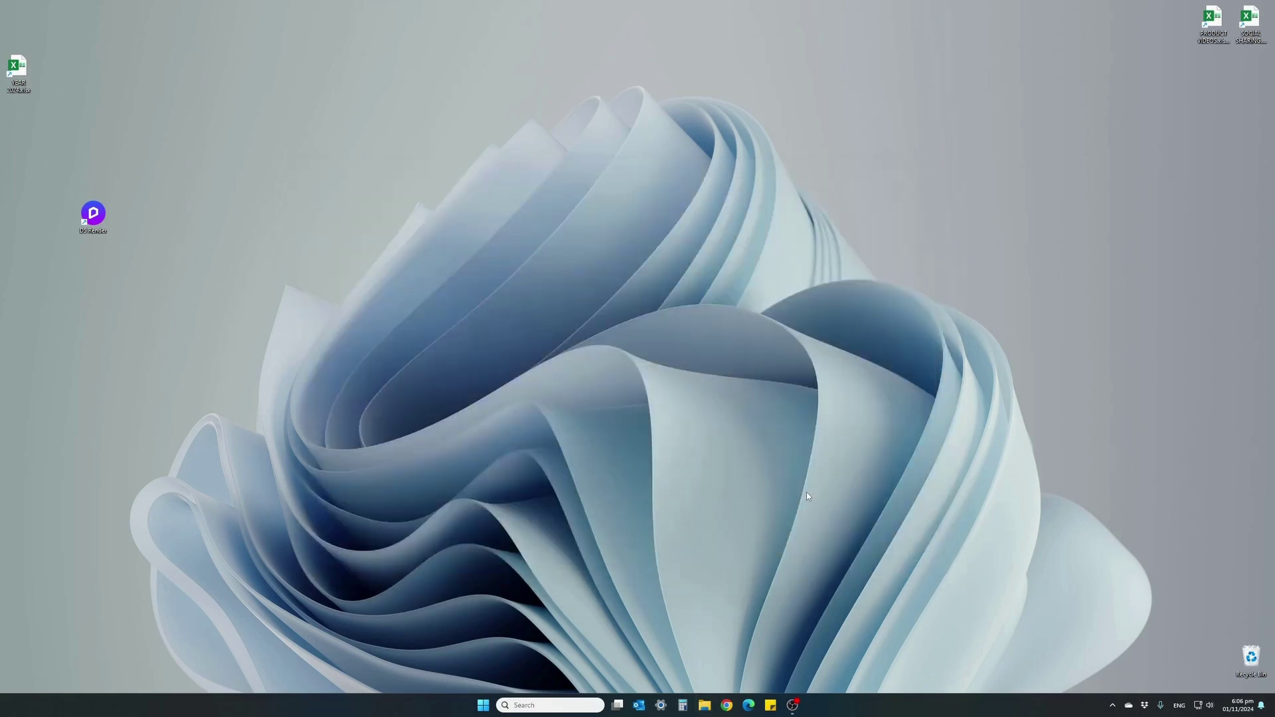
pyautogui.press('super')
# - Launch Revit 2022 from the Start menu's Work group, loading the unsigned D5 add-ins once
pyautogui.click(520, 416)
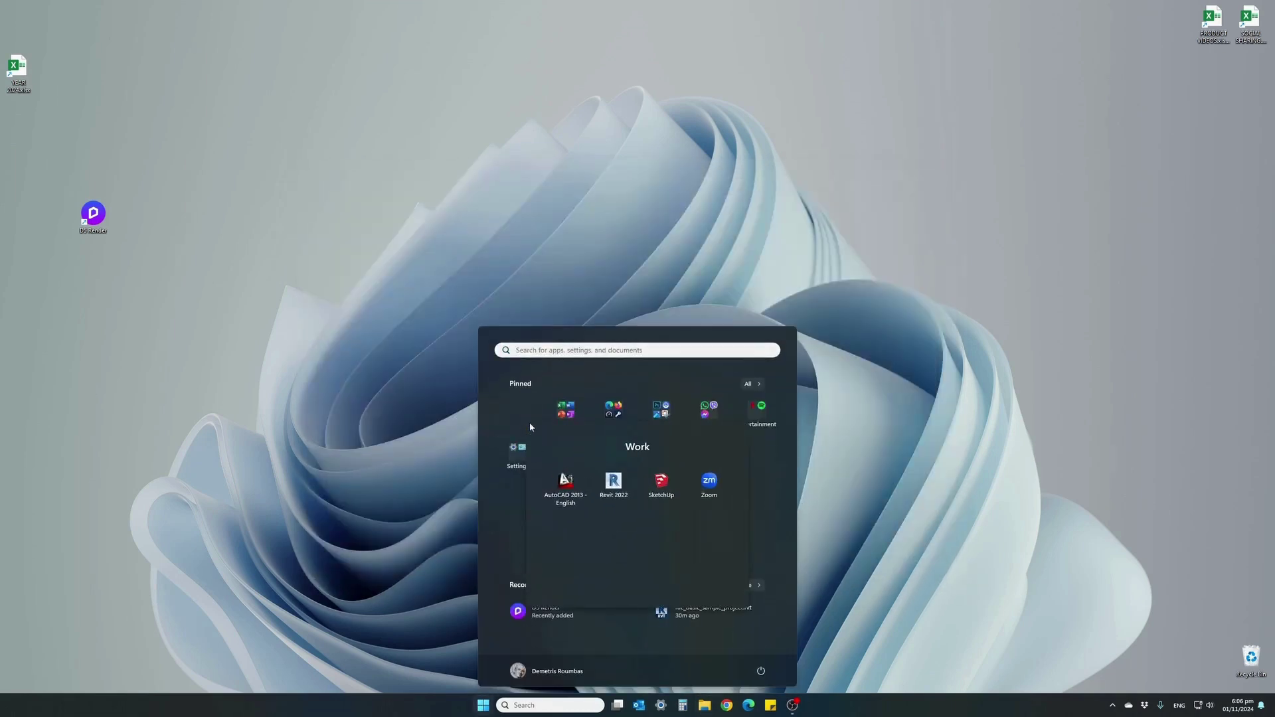
pyautogui.click(615, 489)
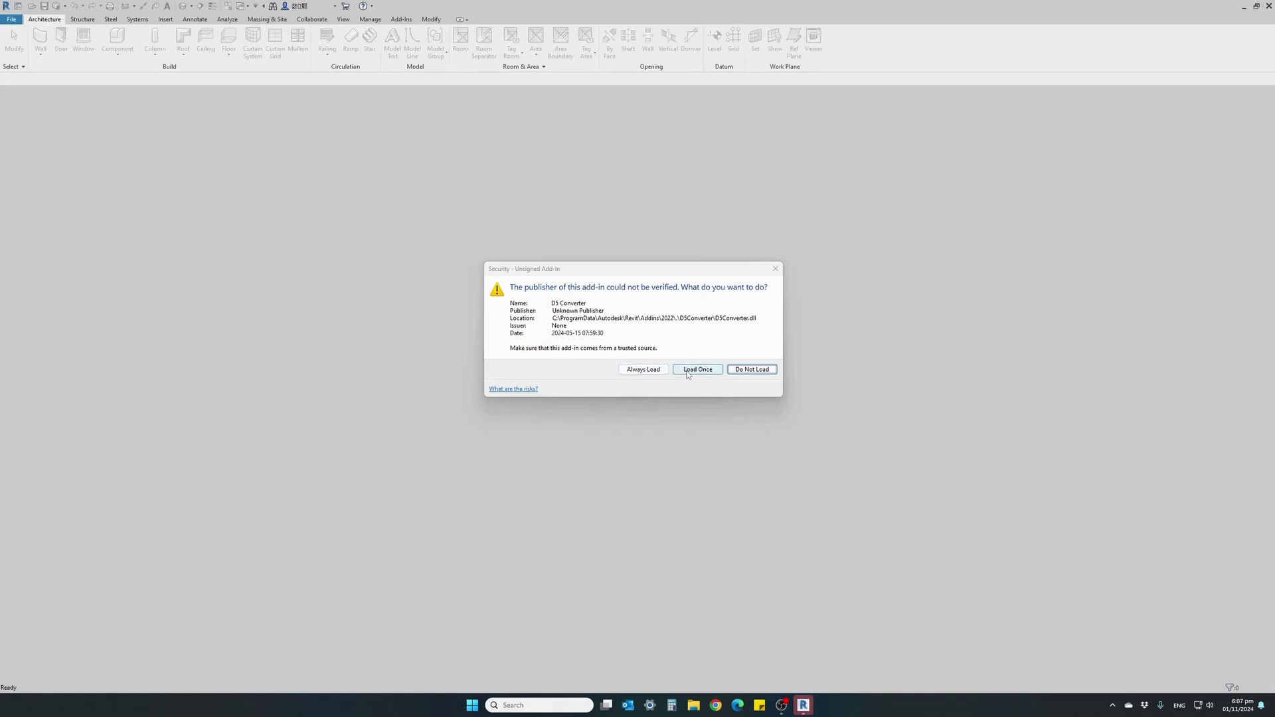
pyautogui.click(687, 374)
pyautogui.click(696, 370)
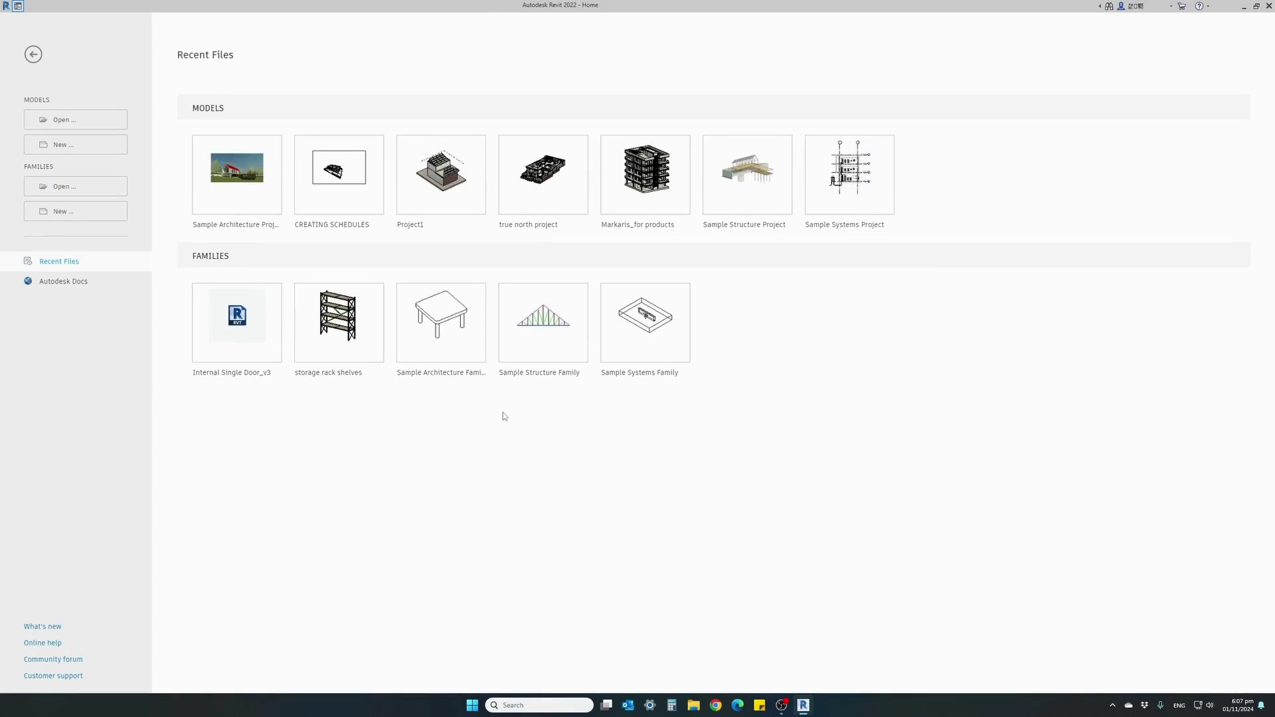
# - Open the Sample Architecture Project and check the D5 Render tab's tools
pyautogui.click(249, 200)
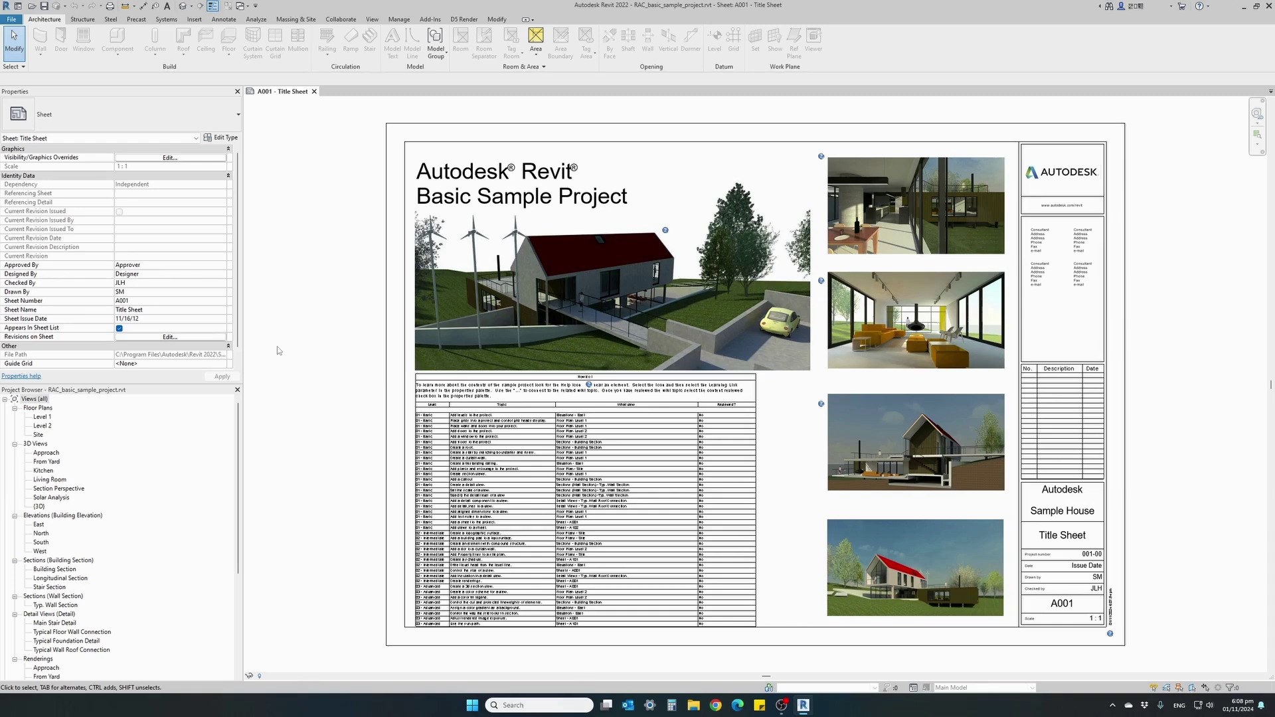
pyautogui.click(464, 19)
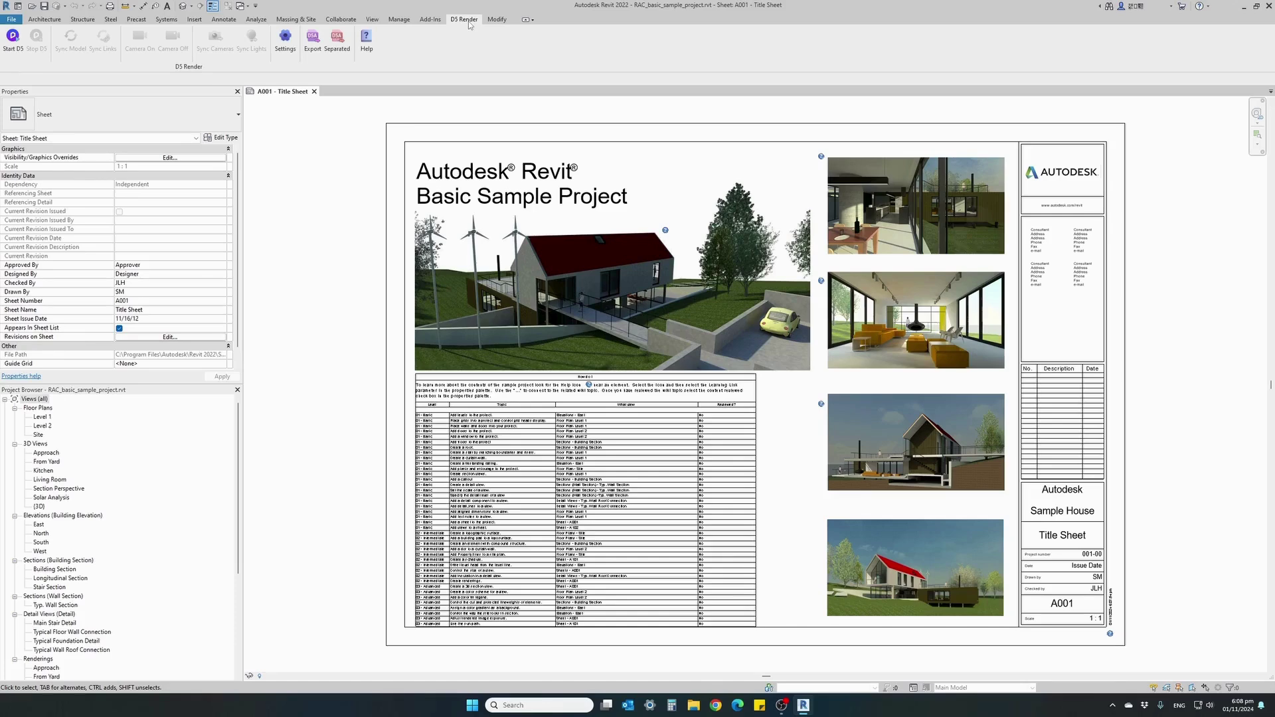
pyautogui.click(58, 21)
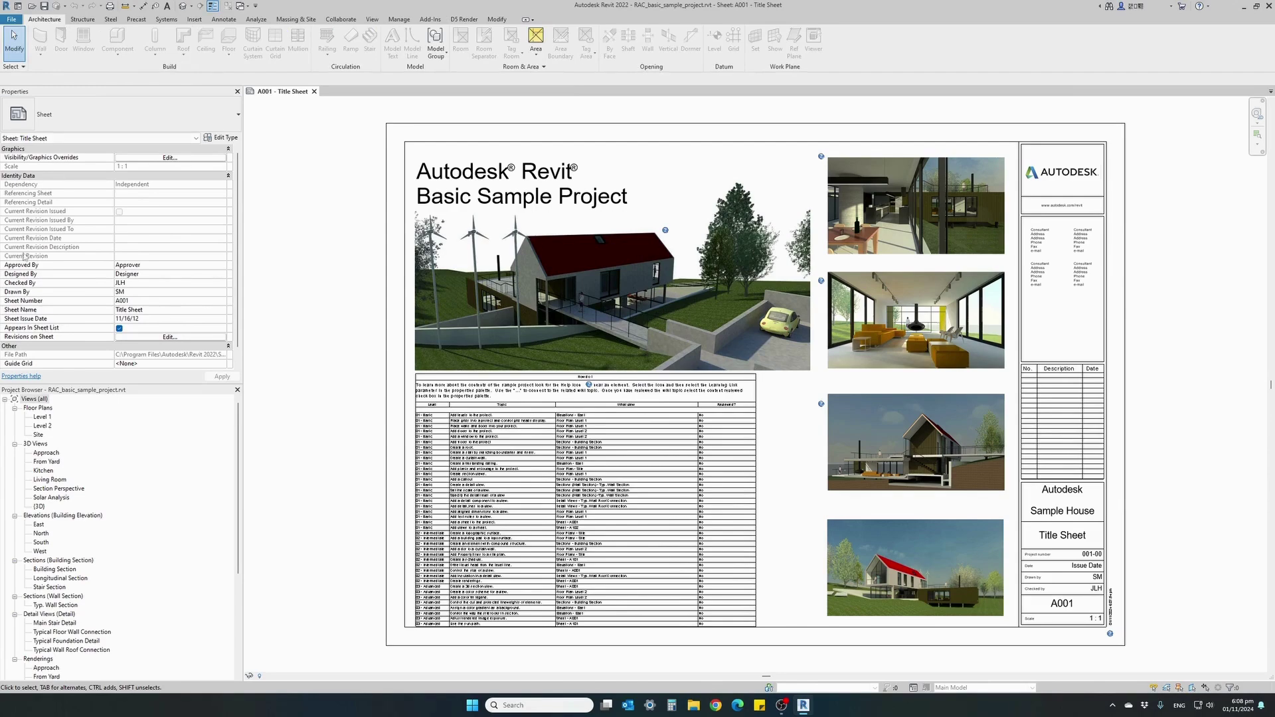
# - Open the From Yard 3D view, close A001 Title Sheet, and run Start D5
pyautogui.doubleClick(50, 462)
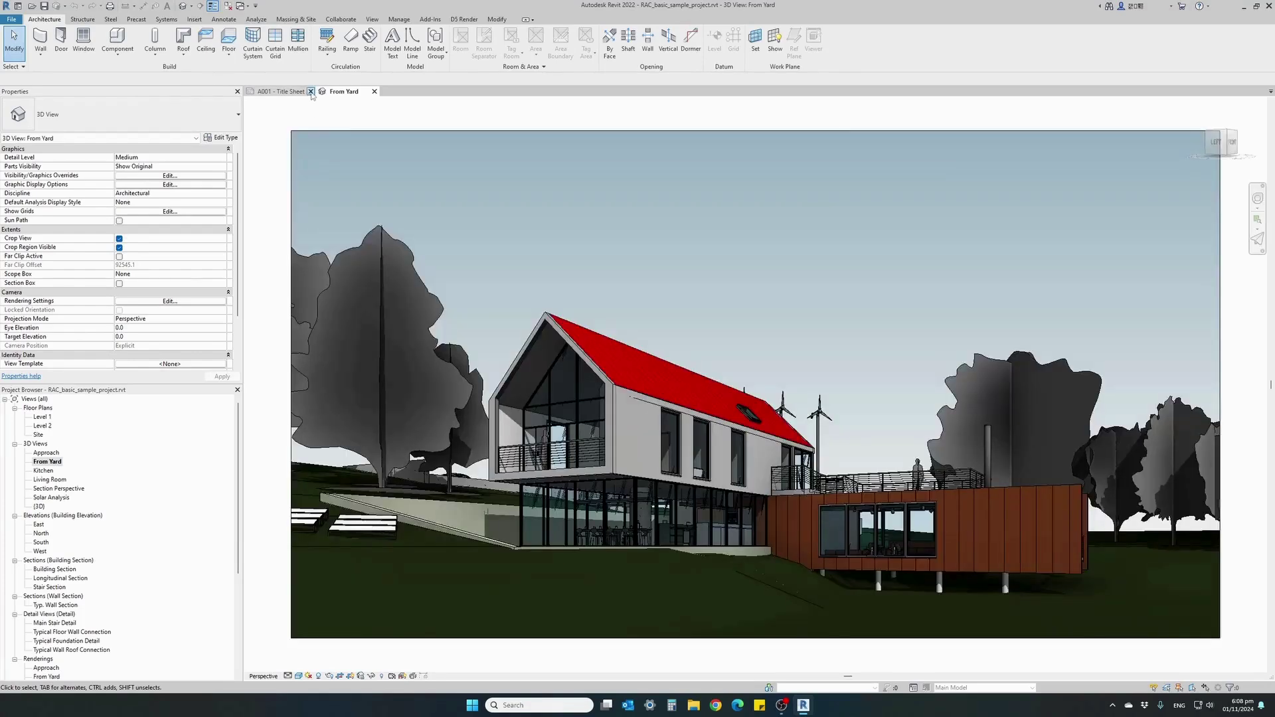
pyautogui.click(310, 92)
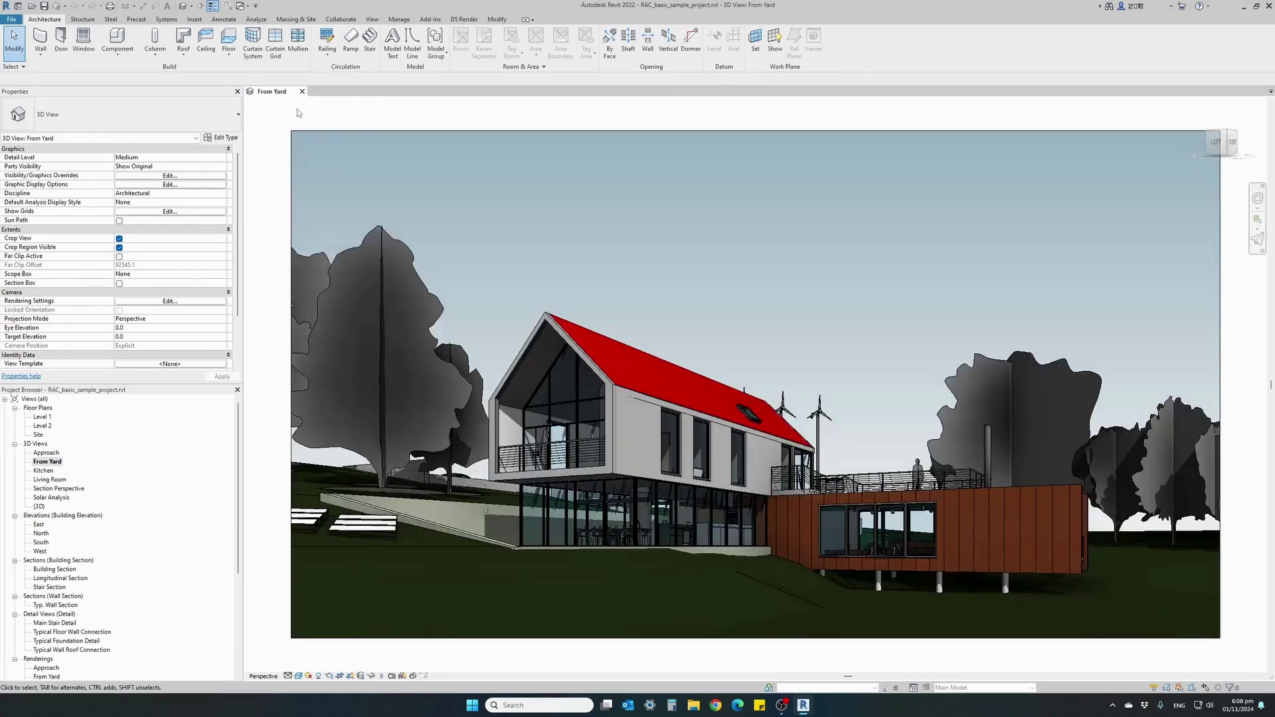
pyautogui.click(466, 21)
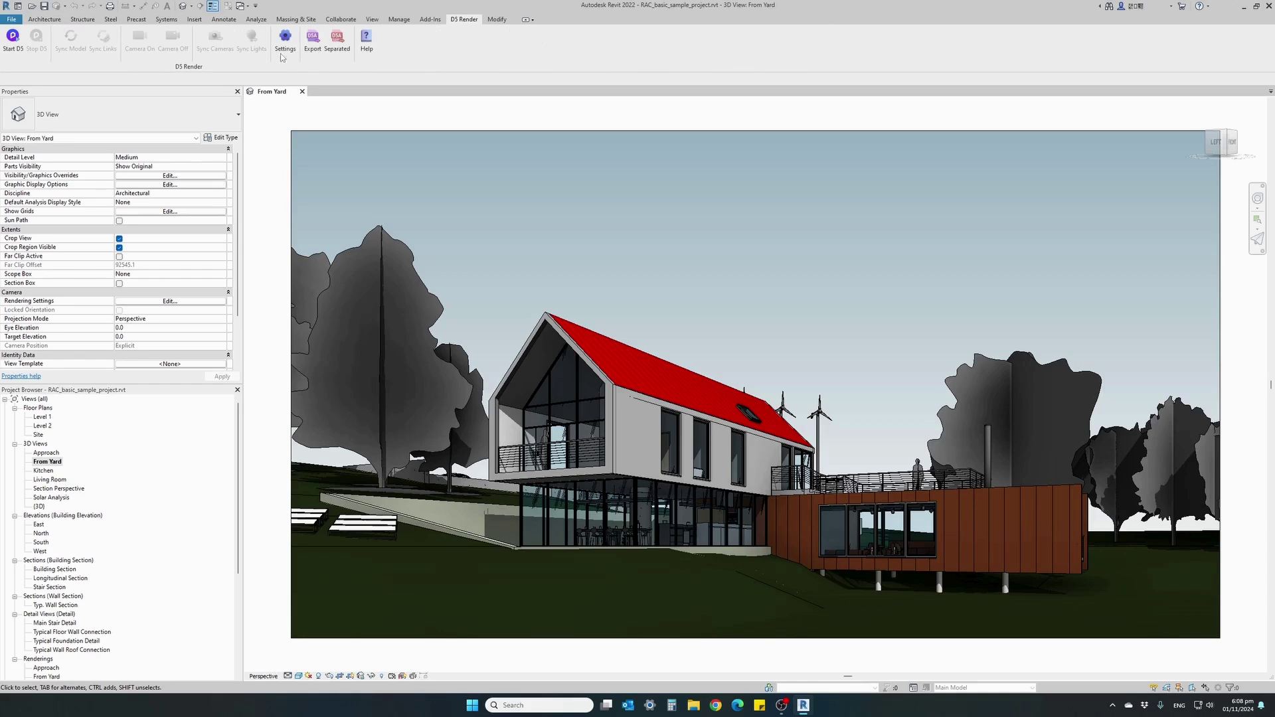
pyautogui.click(11, 57)
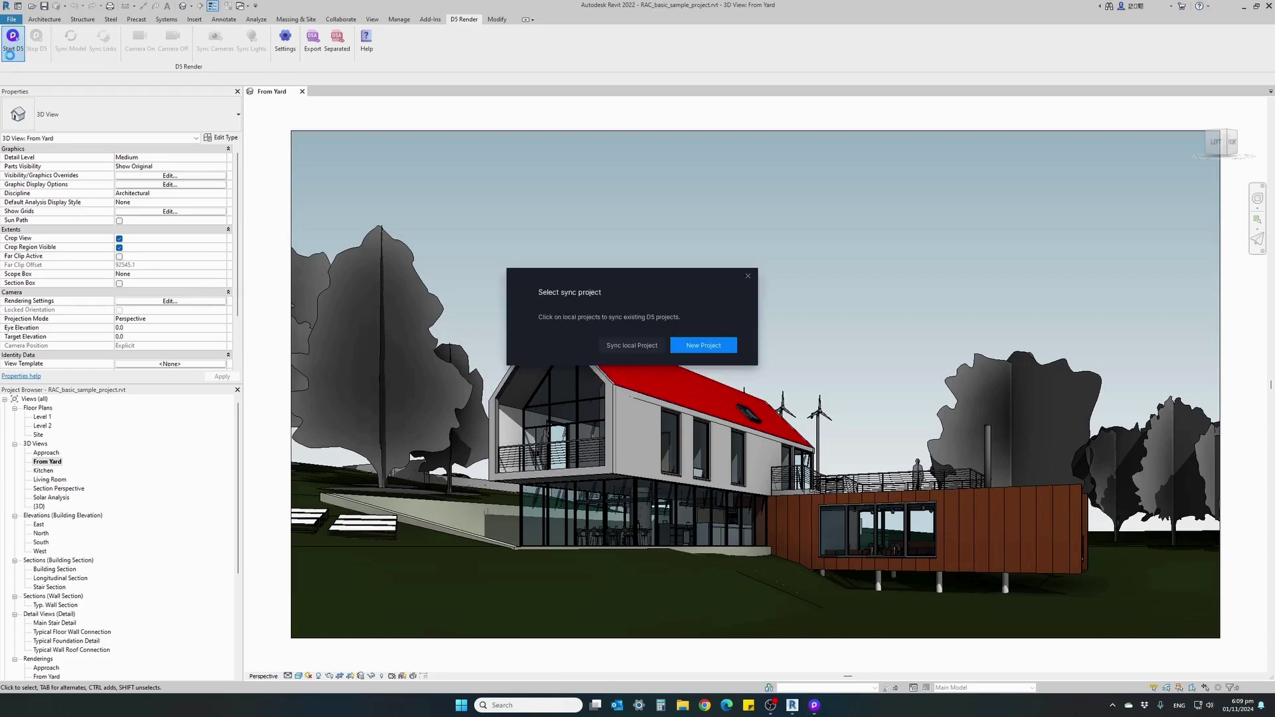
# - Sync RAC_basic_sample into a new D5 project and orbit to a raised three-quarter view
pyautogui.click(689, 346)
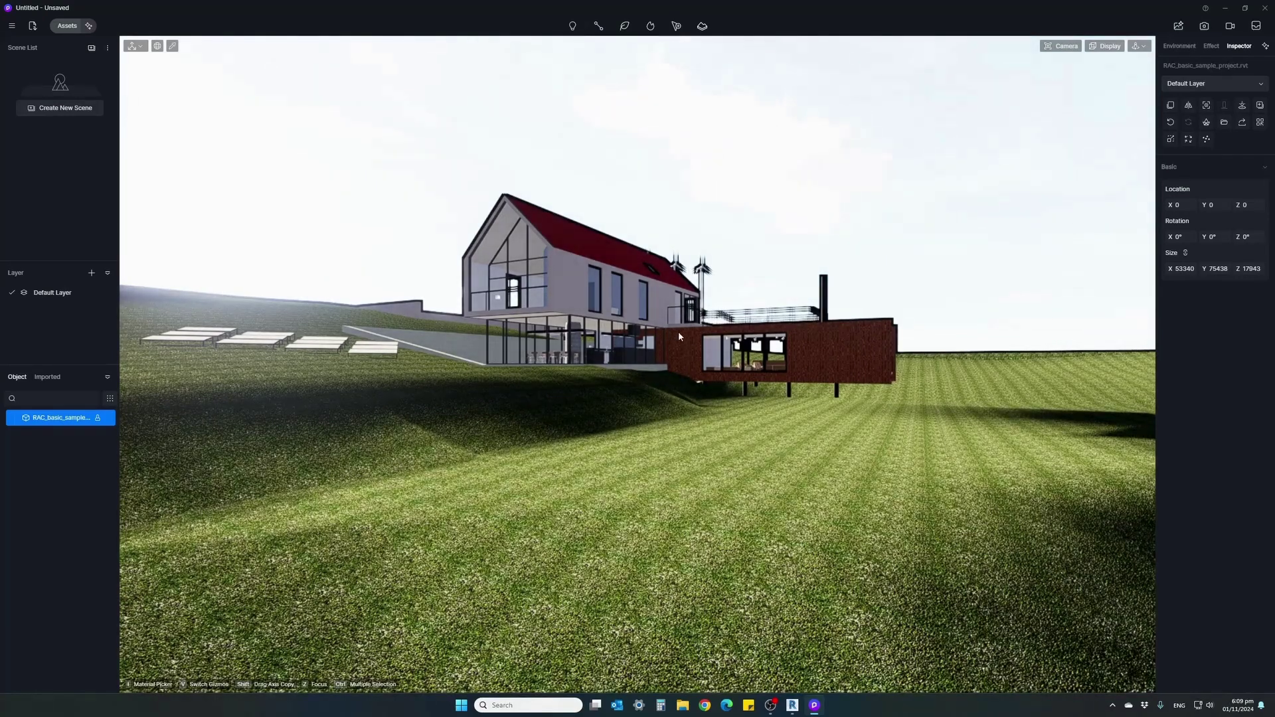
pyautogui.moveTo(679, 332); pyautogui.dragTo(710, 365, button='middle')
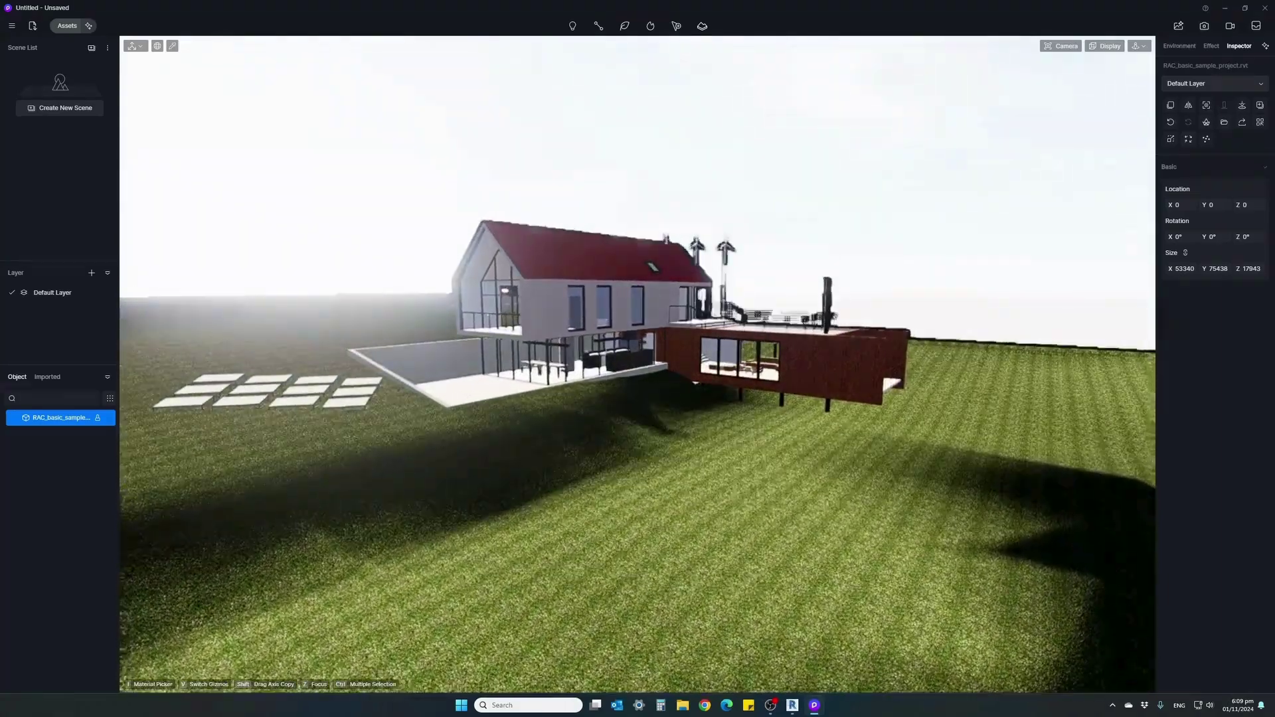
pyautogui.scroll(5, 678, 332)
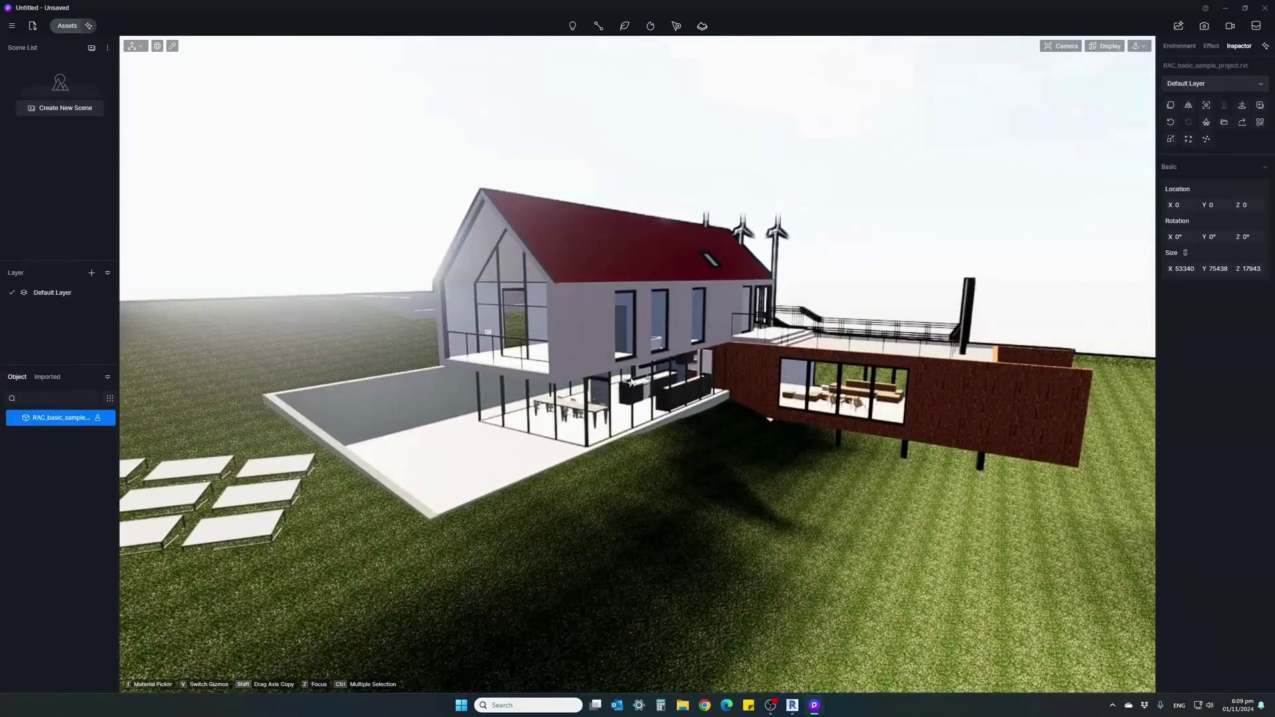
pyautogui.moveTo(630, 380); pyautogui.dragTo(750, 431, button='middle')
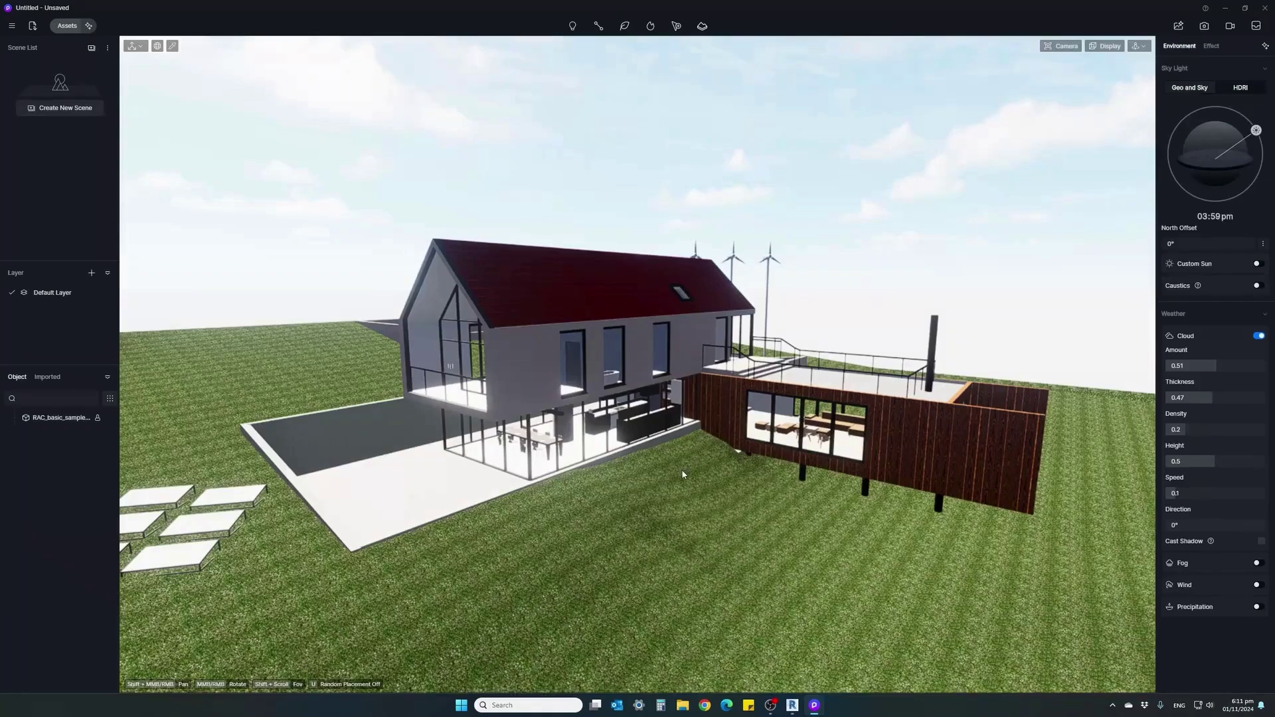
pyautogui.moveTo(682, 477); pyautogui.dragTo(617, 476, button='right')
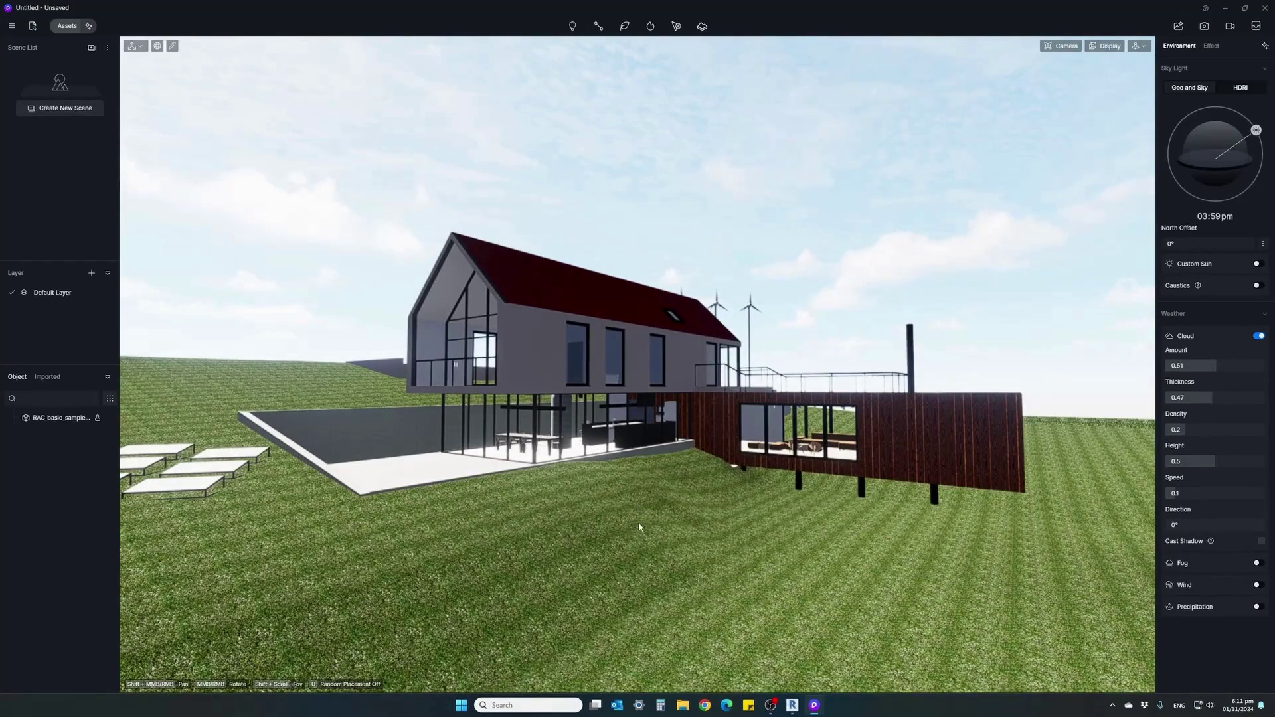
pyautogui.moveTo(648, 486); pyautogui.dragTo(683, 480, button='right')
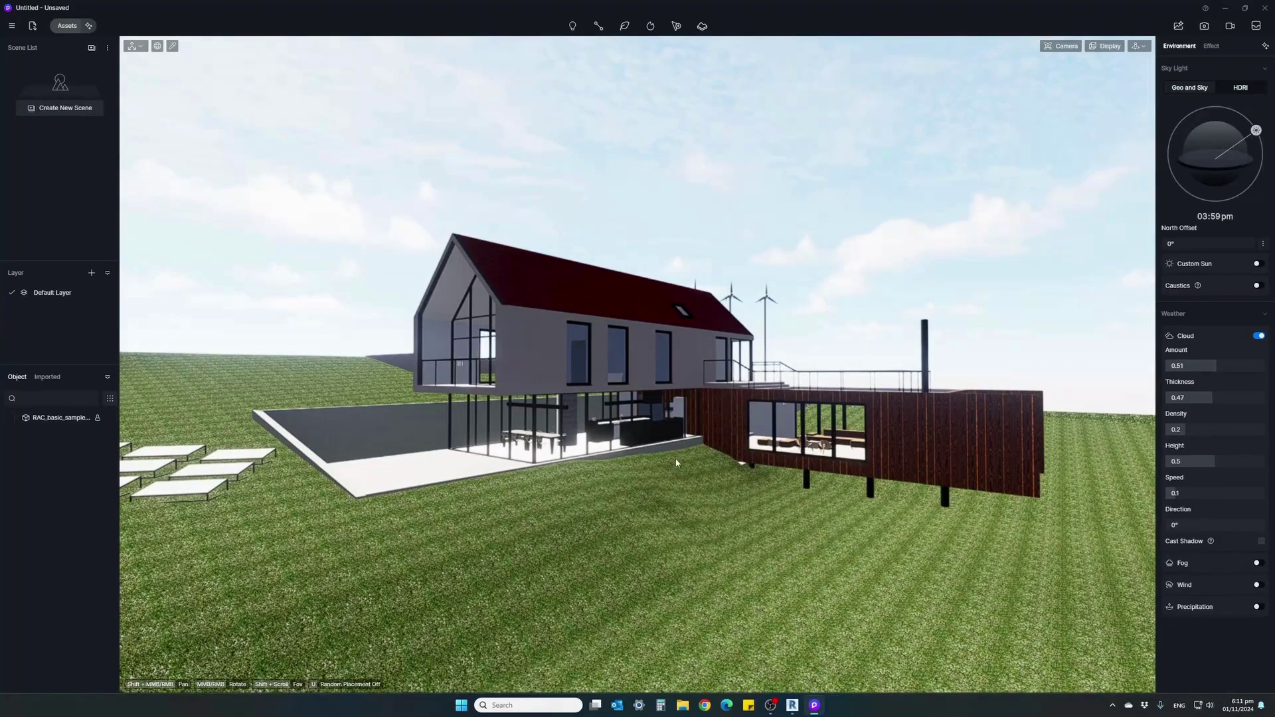
pyautogui.moveTo(677, 466); pyautogui.dragTo(675, 463, button='right')
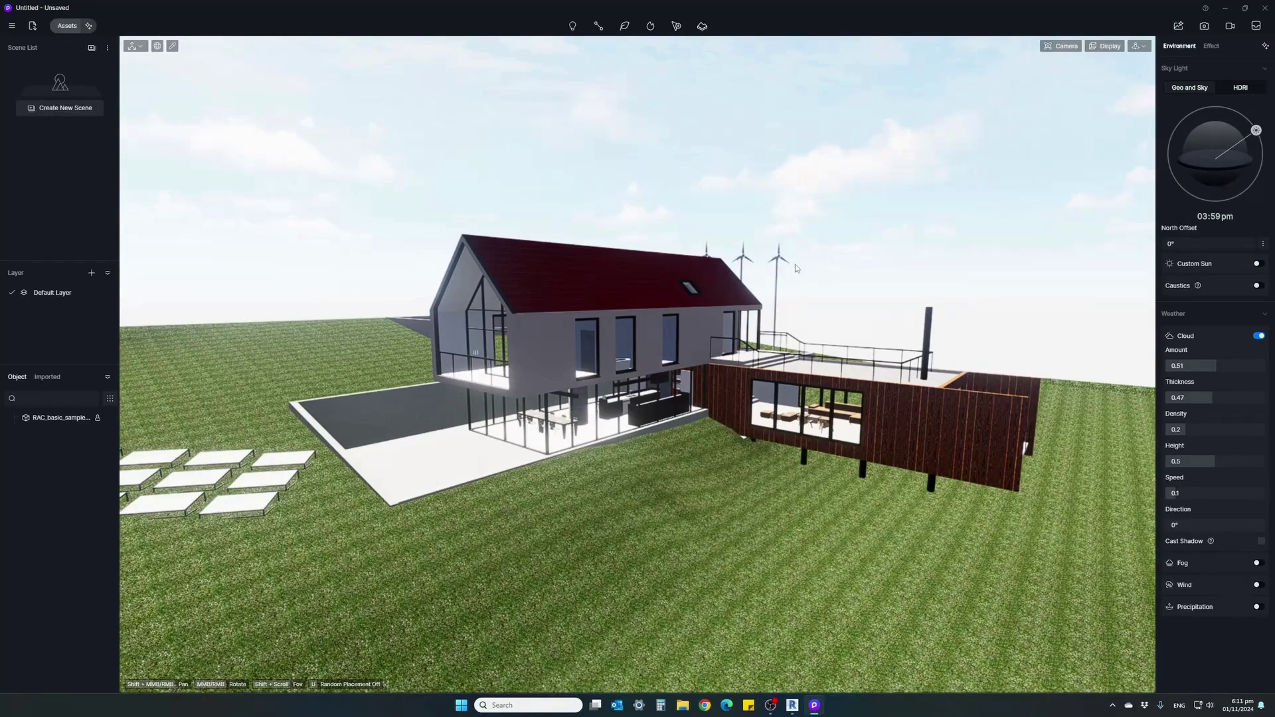
# - In Revit, delete both wind turbines beside the house roof
pyautogui.click(792, 705)
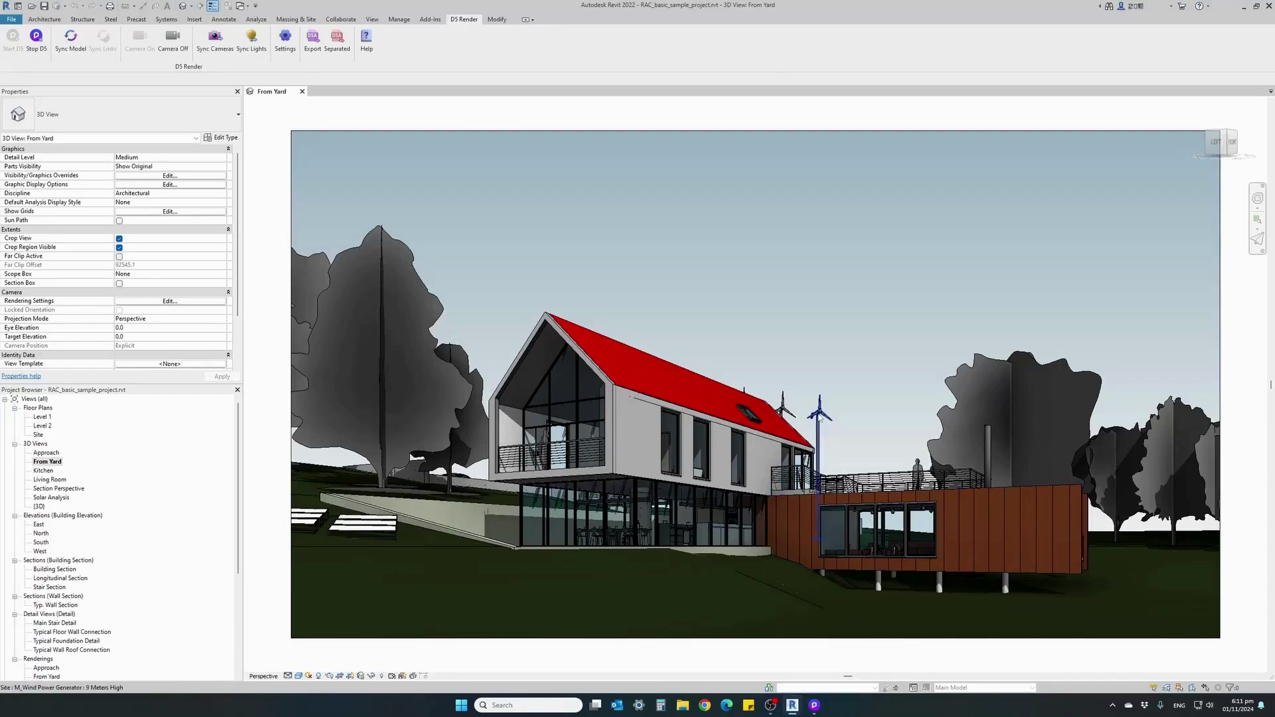
pyautogui.click(820, 418)
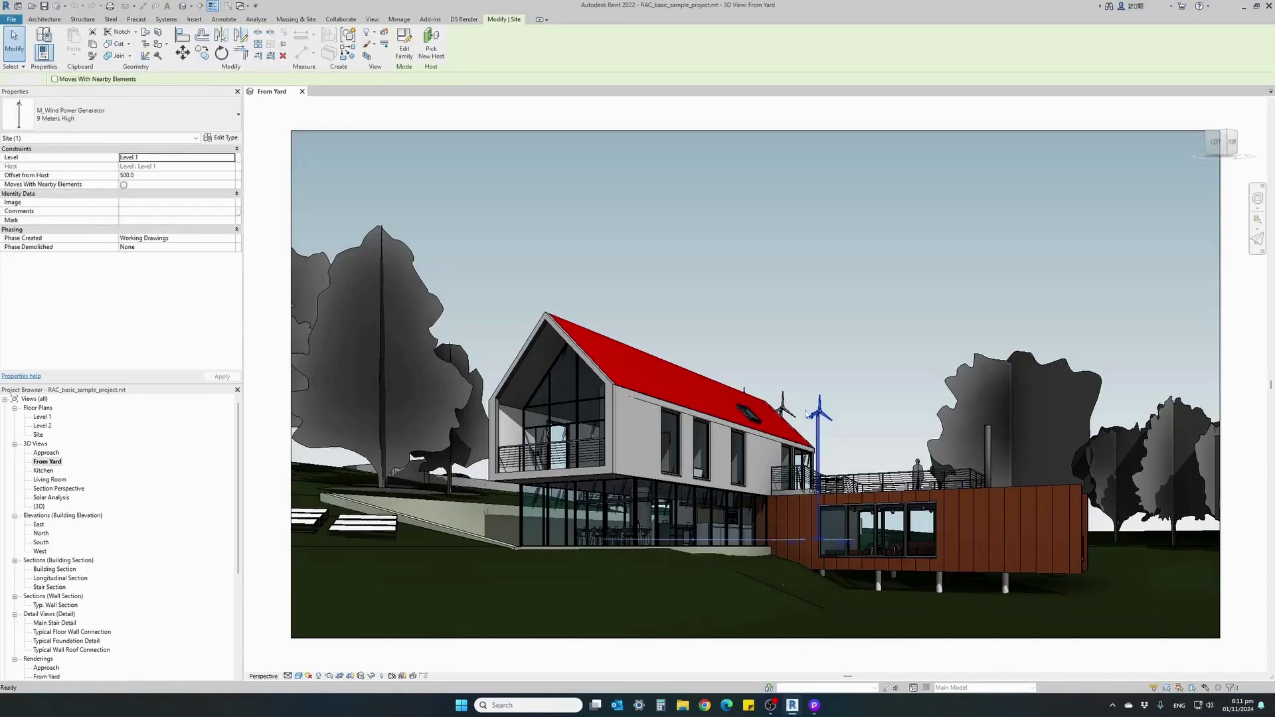
pyautogui.press('Delete')
pyautogui.click(784, 415)
pyautogui.hotkey('ctrl', 'x')
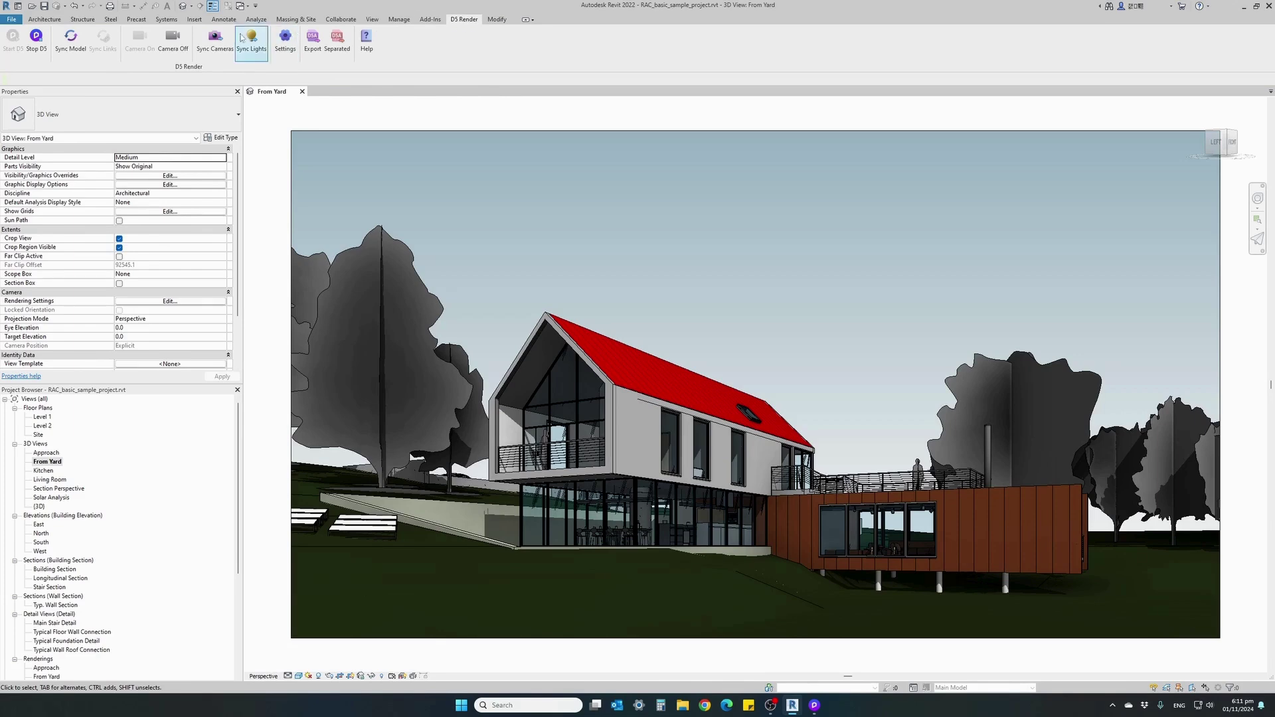
# - Resync the edited model to D5 Render and return to the D5 scene
pyautogui.click(70, 47)
pyautogui.moveTo(814, 705)
pyautogui.click(831, 658)
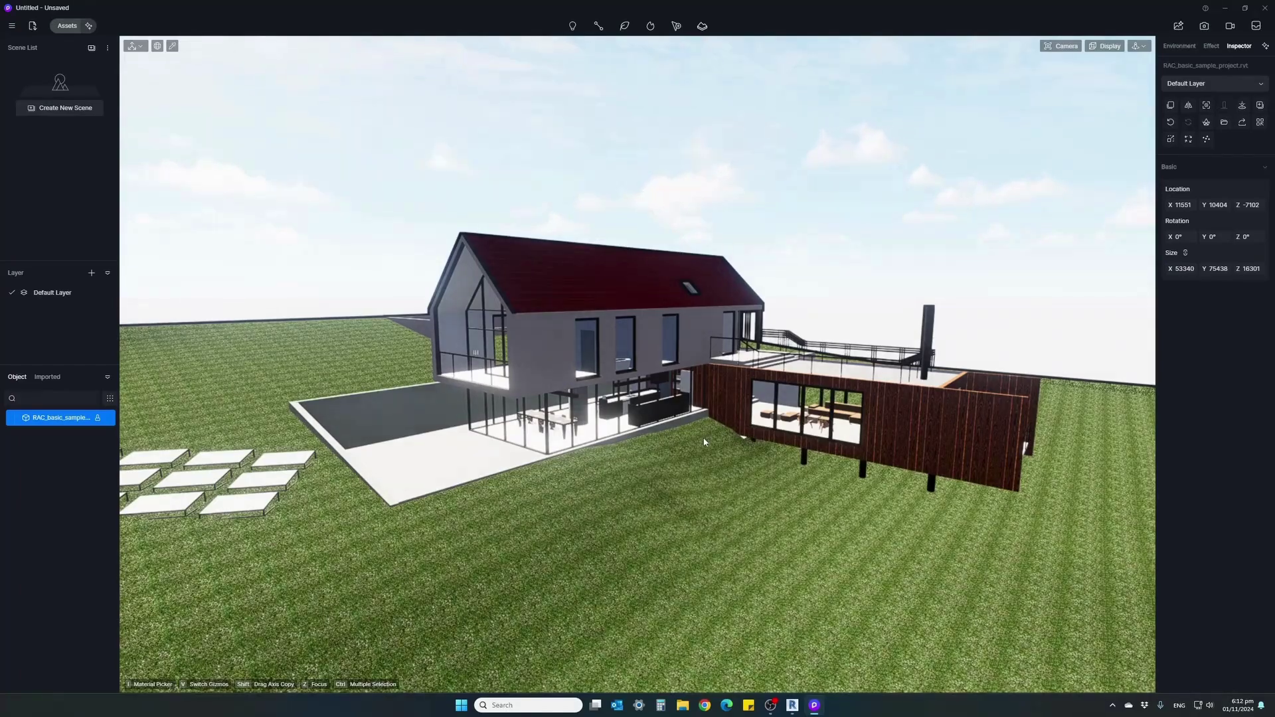
# - Move the sun to 12:24 pm and lower cloud amount and thickness to 0.24
pyautogui.scroll(3, 891, 385)
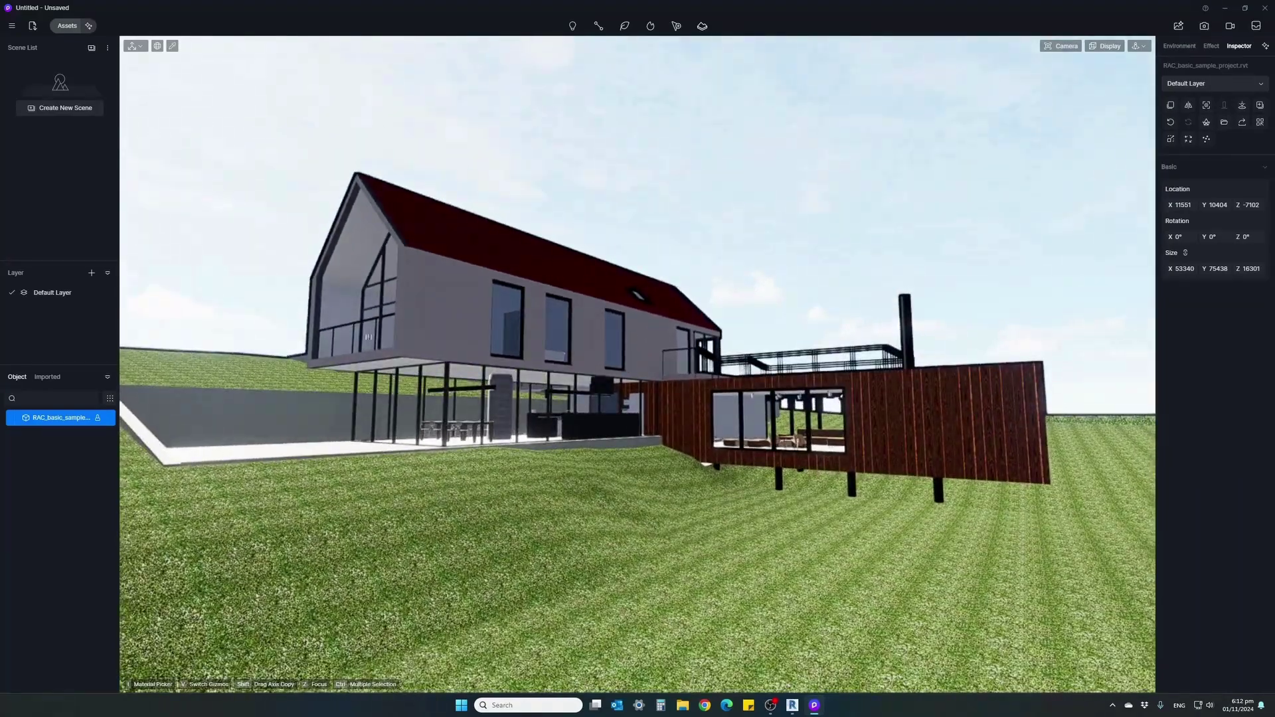
pyautogui.click(1179, 46)
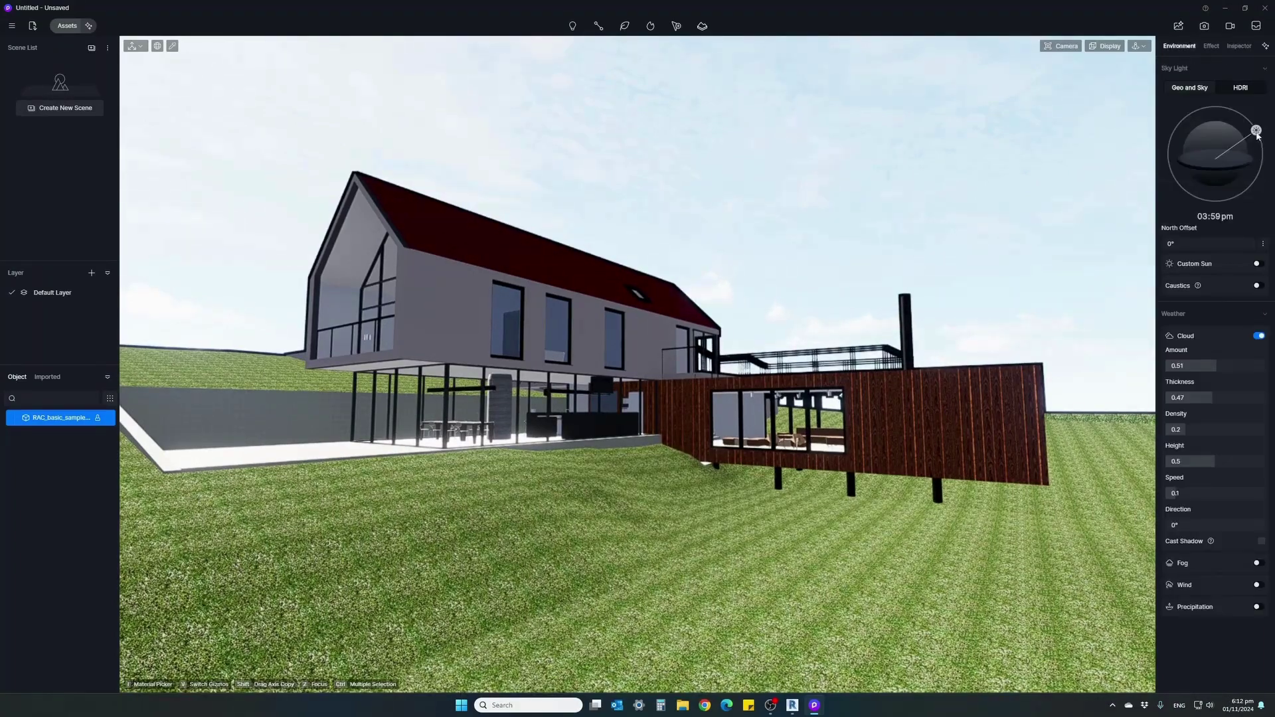
pyautogui.moveTo(1256, 132); pyautogui.dragTo(1219, 119)
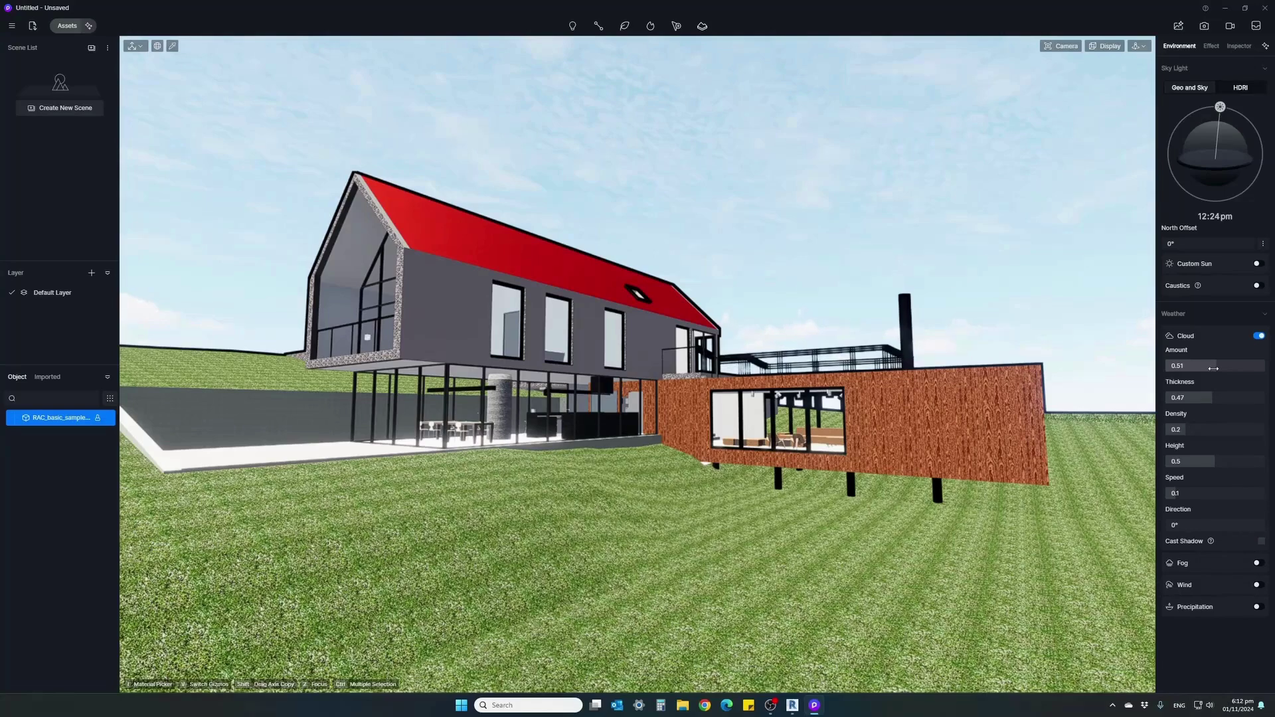
pyautogui.moveTo(1213, 367); pyautogui.dragTo(1189, 397)
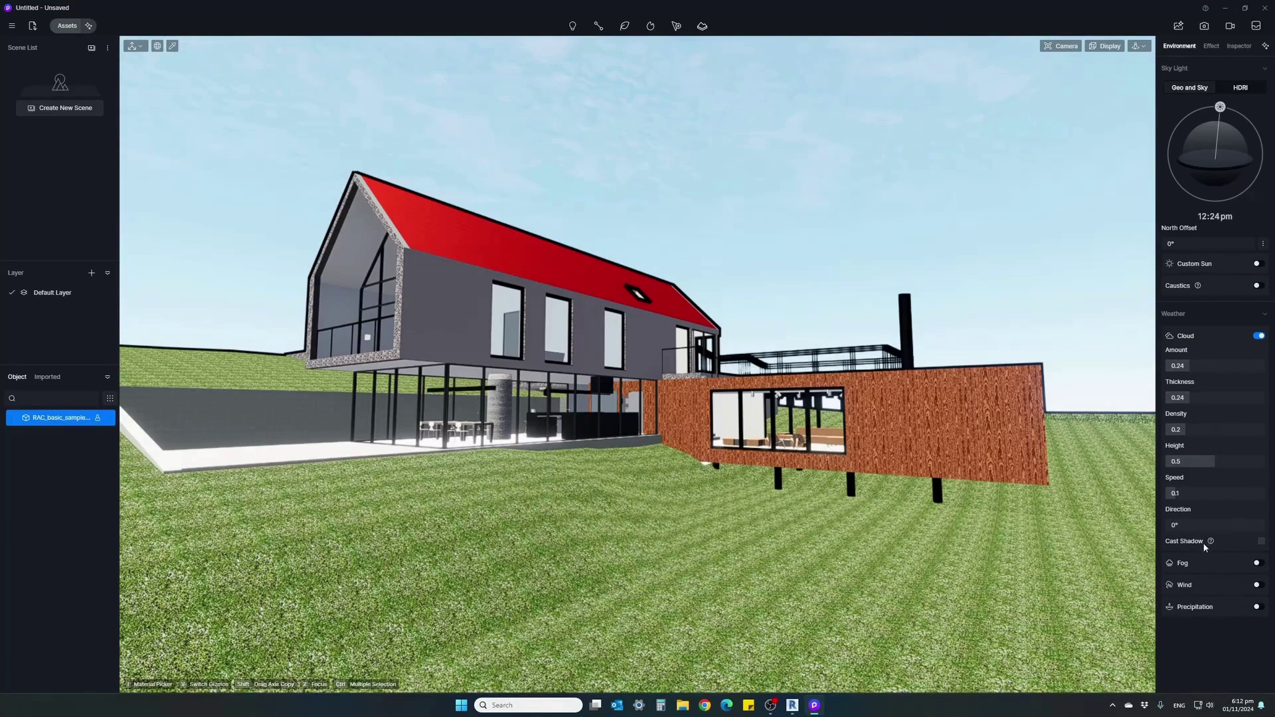
# - Turn wind and precipitation on, then switch both back off
pyautogui.click(1259, 585)
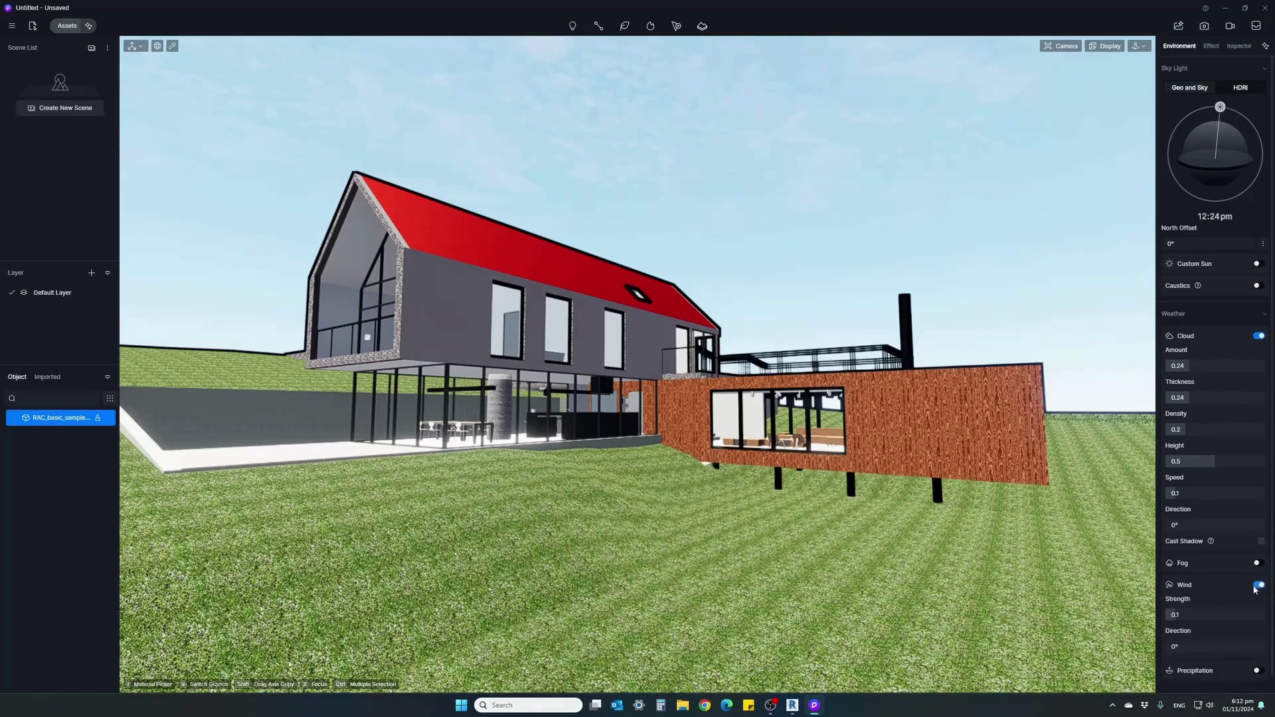
pyautogui.click(1255, 586)
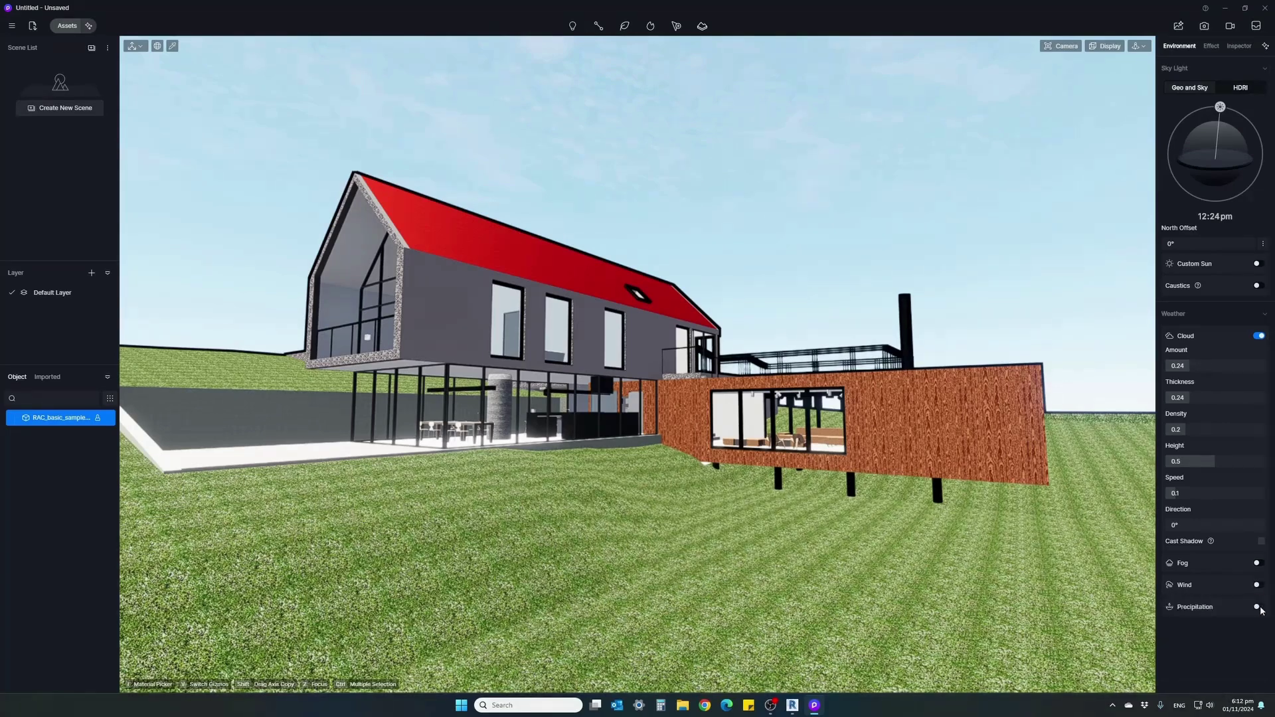
pyautogui.click(1258, 607)
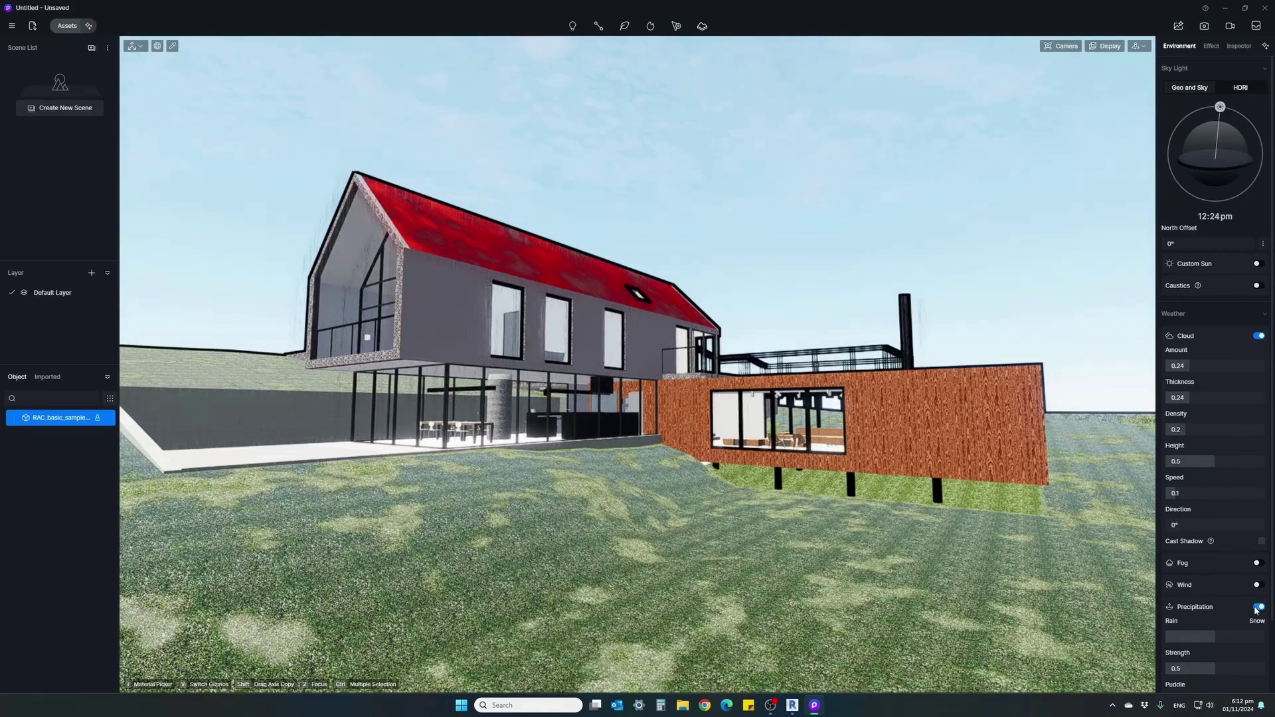
pyautogui.click(1257, 607)
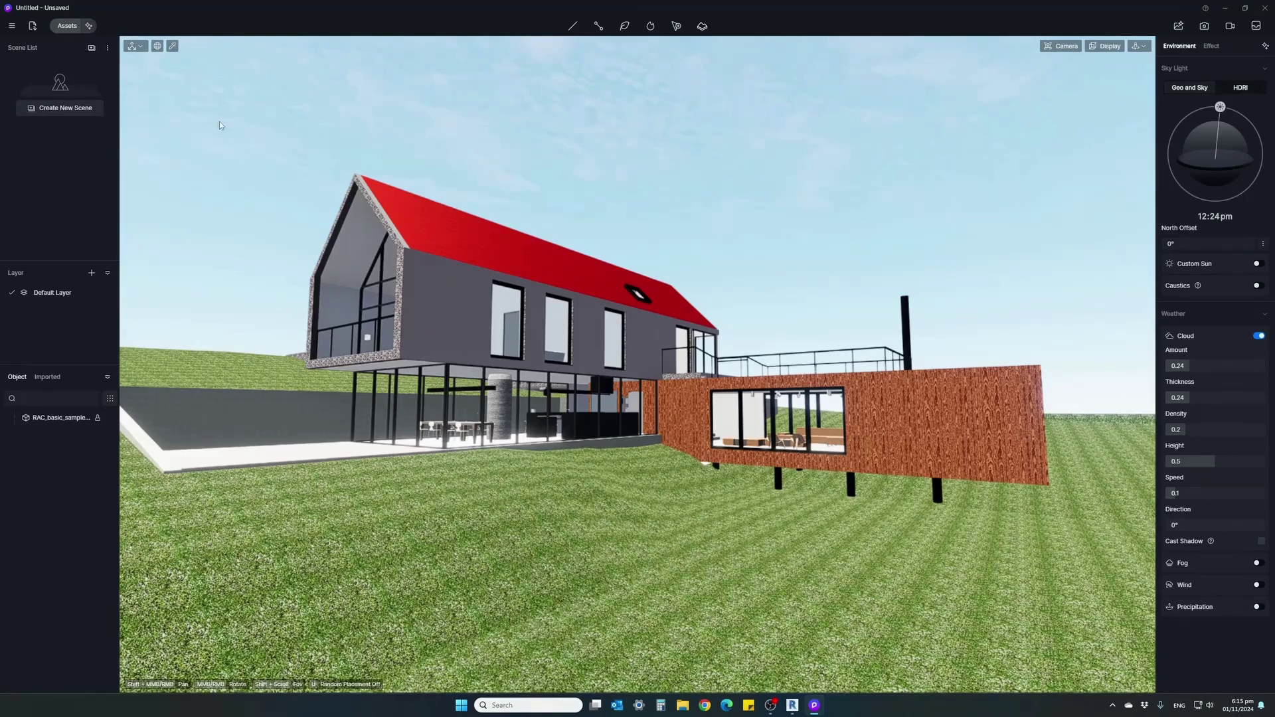
# - Filter the asset library to show Free Only assets
pyautogui.click(67, 27)
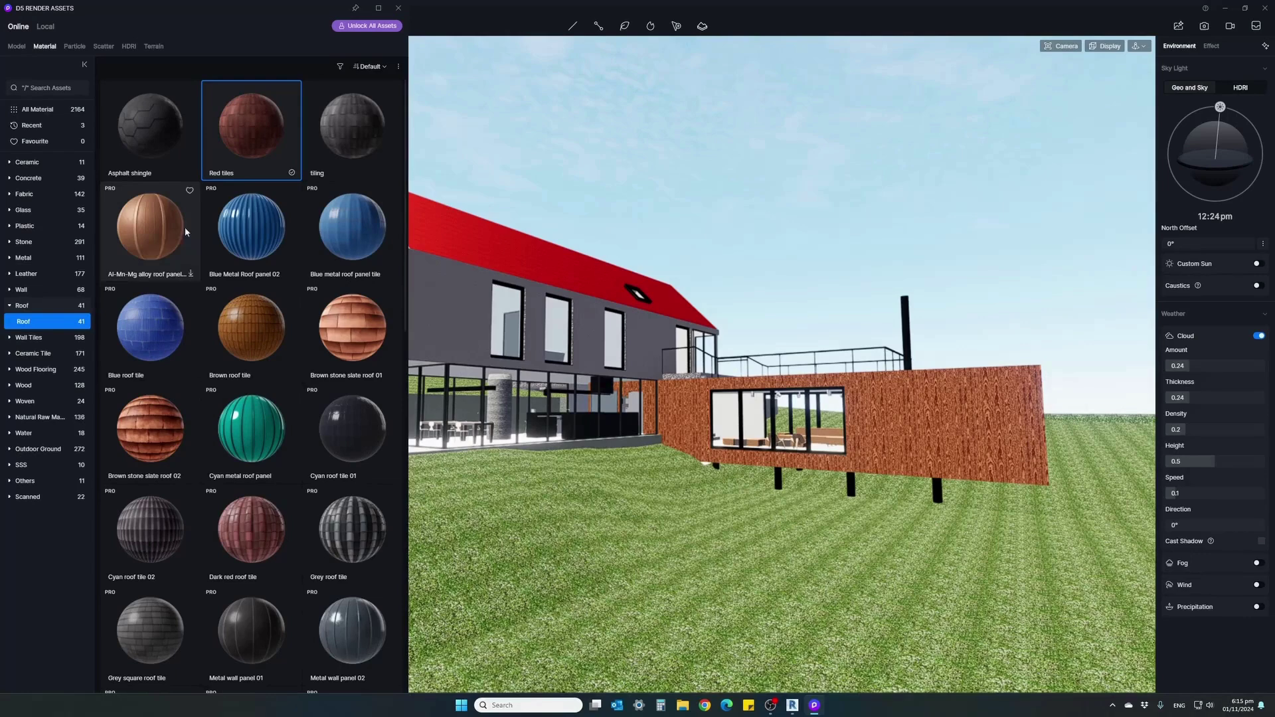
pyautogui.click(340, 67)
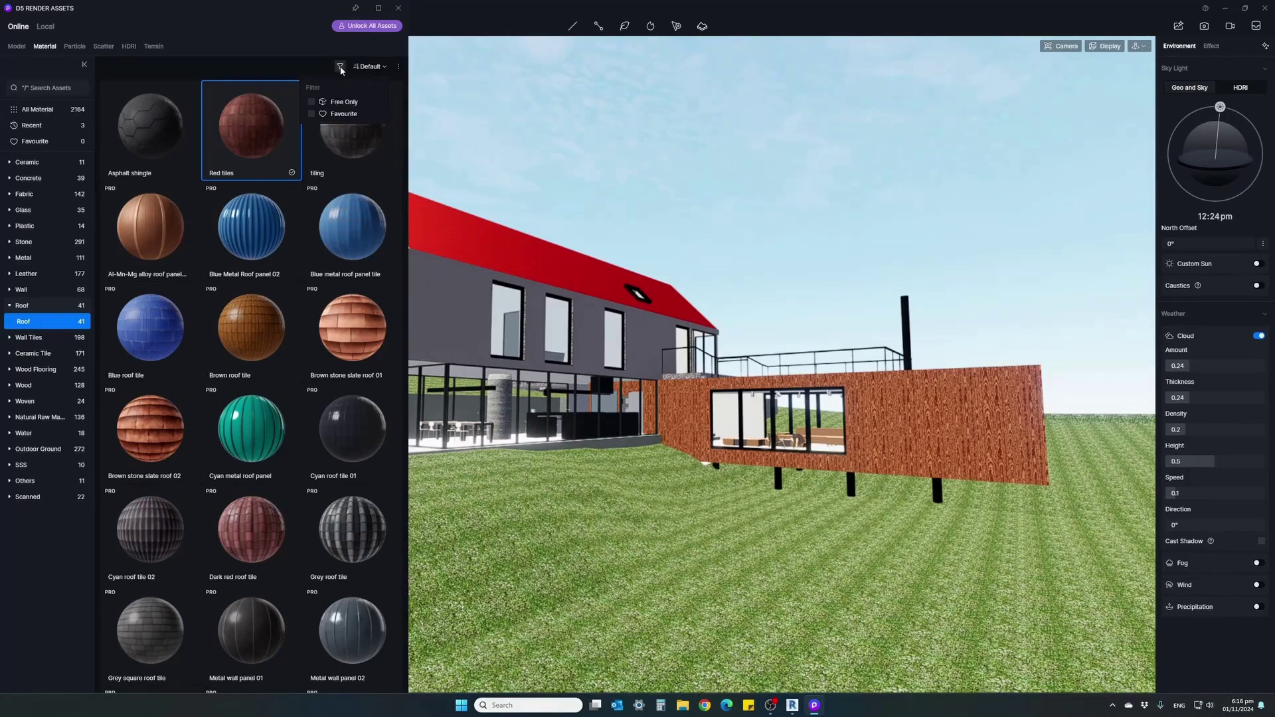
pyautogui.click(312, 103)
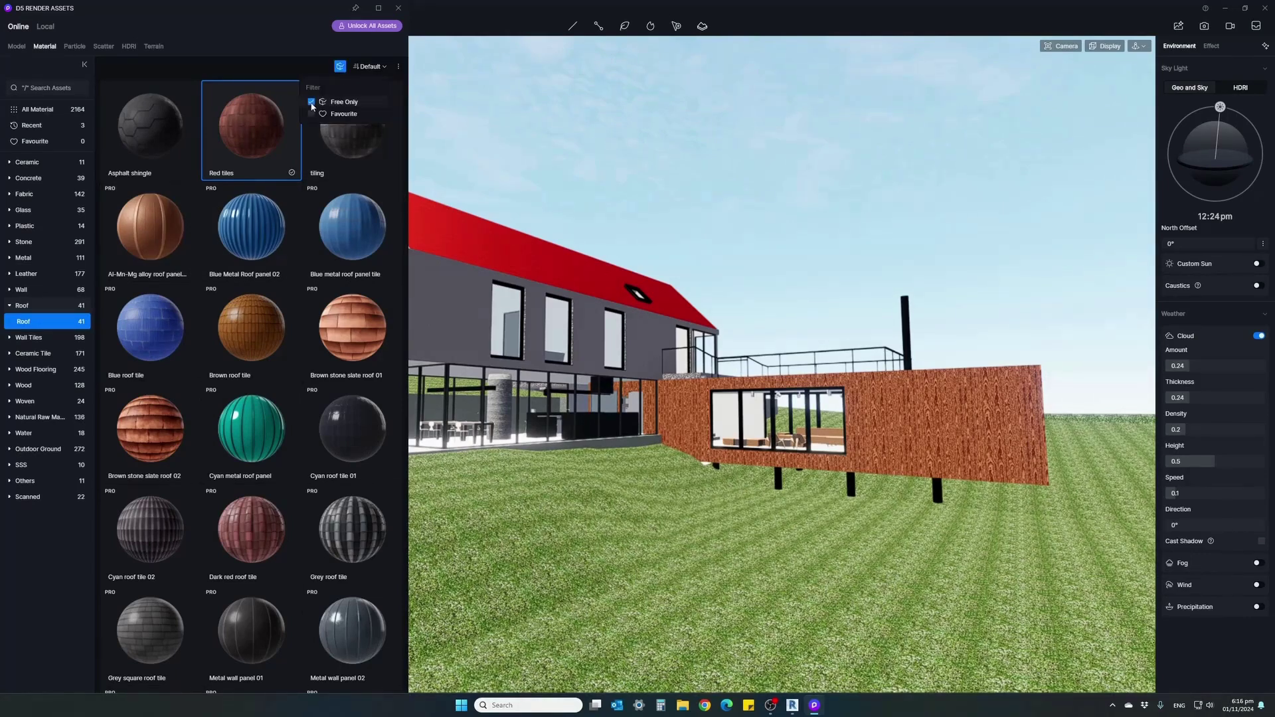
pyautogui.click(304, 45)
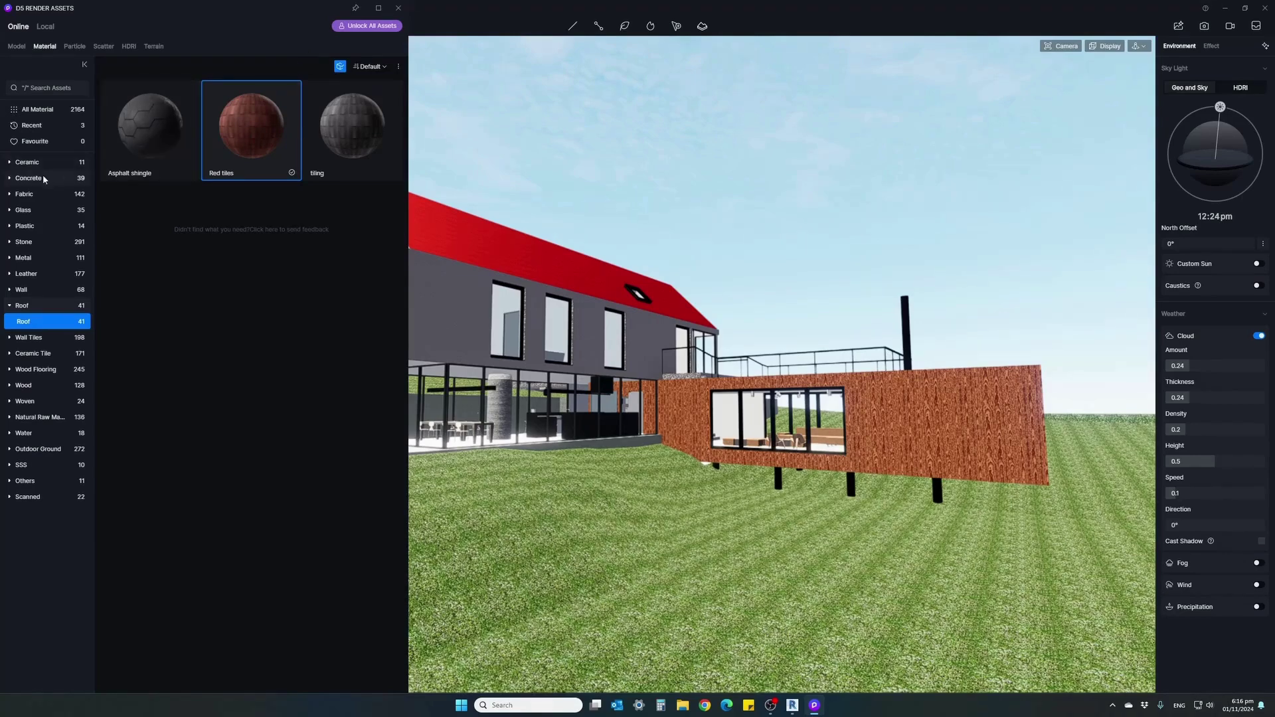
# - Browse All Material to Metal > Polished Metal and select Natural Gold
pyautogui.click(49, 110)
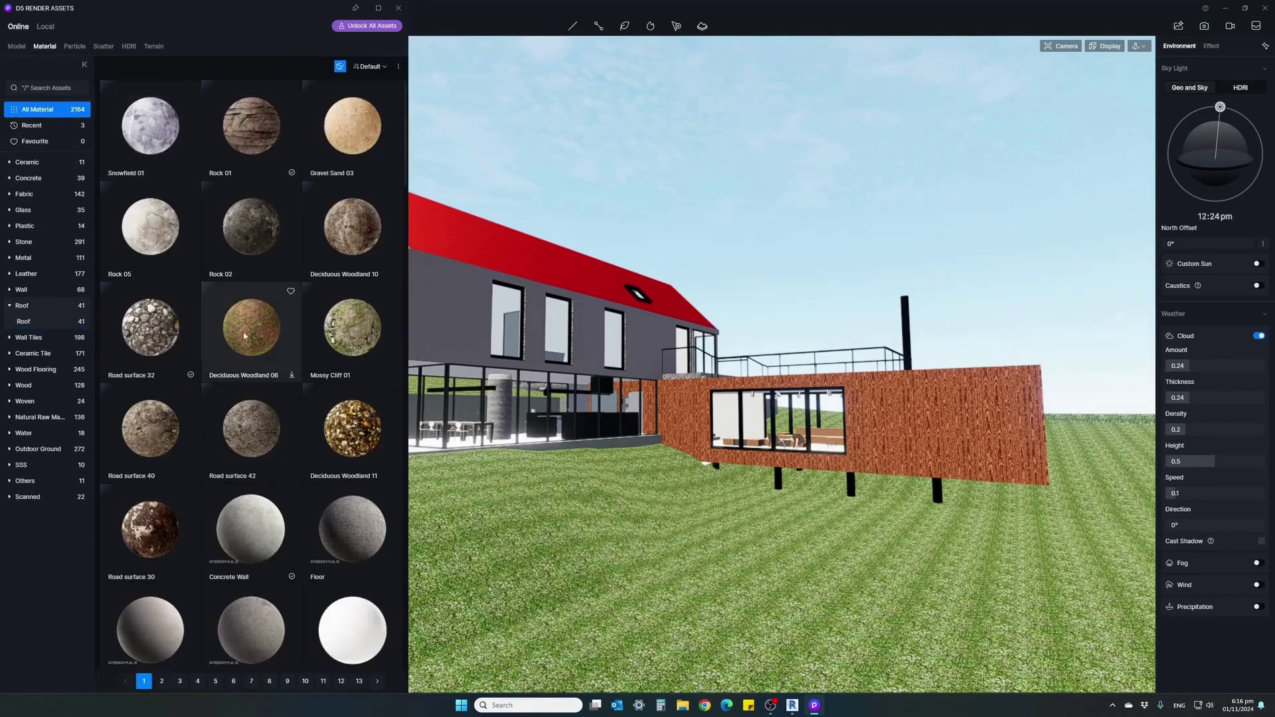
pyautogui.scroll(-4, 245, 333)
pyautogui.scroll(-1, 255, 412)
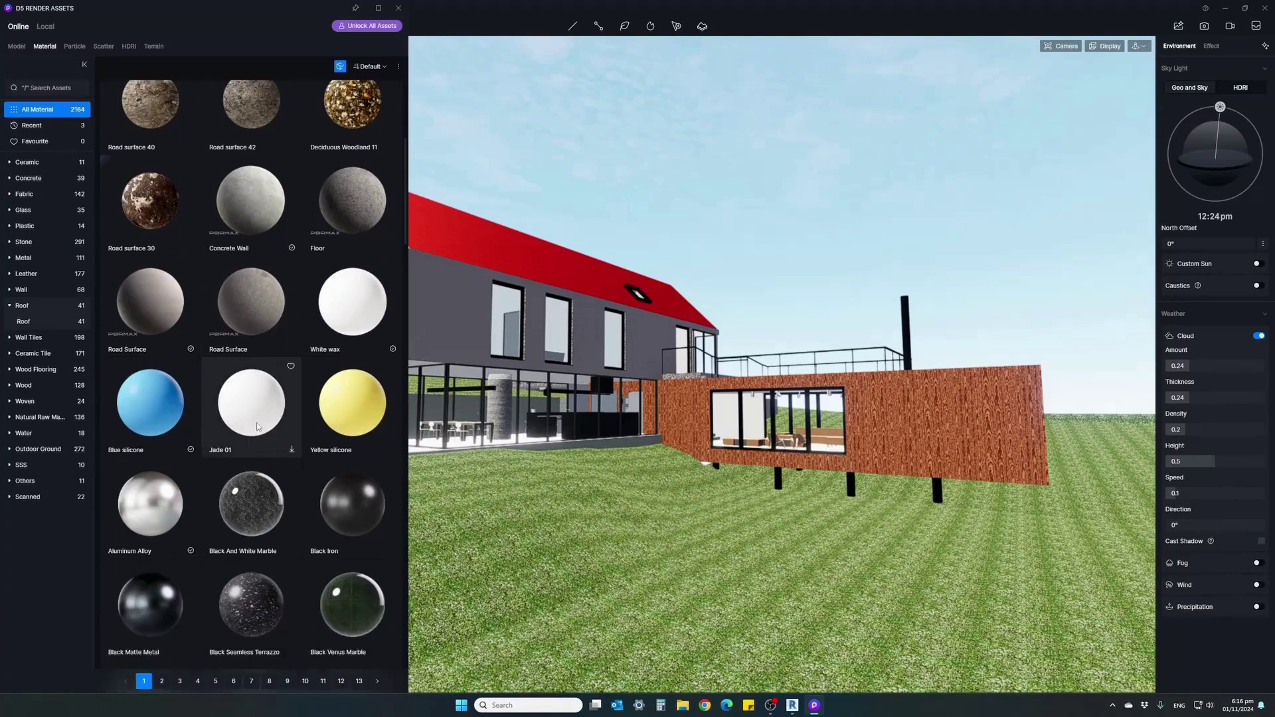
pyautogui.scroll(2, 199, 299)
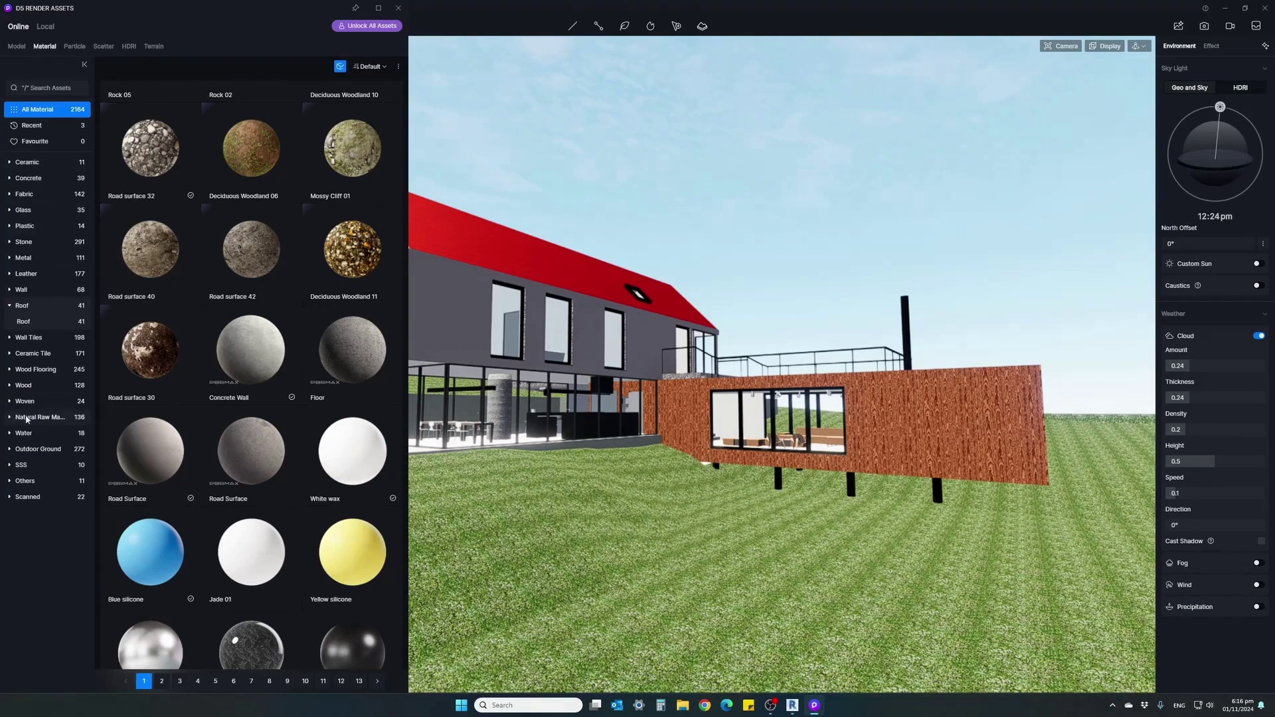
pyautogui.click(9, 259)
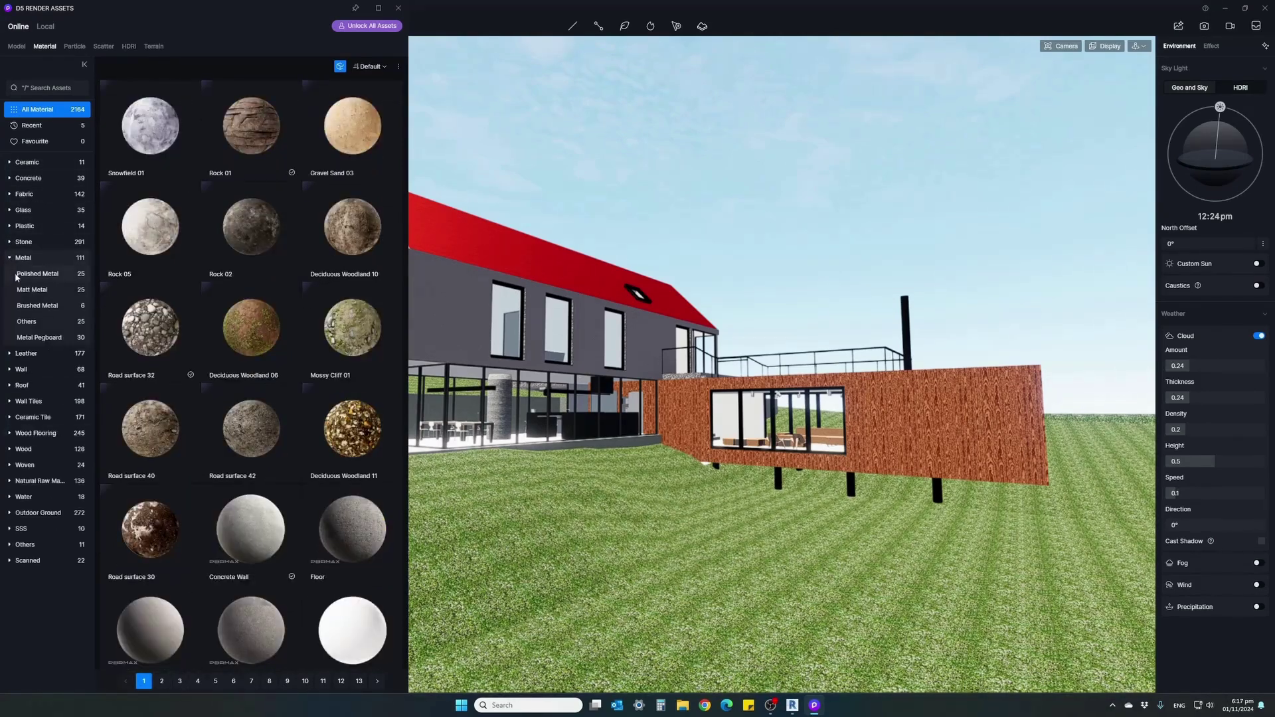
pyautogui.click(23, 276)
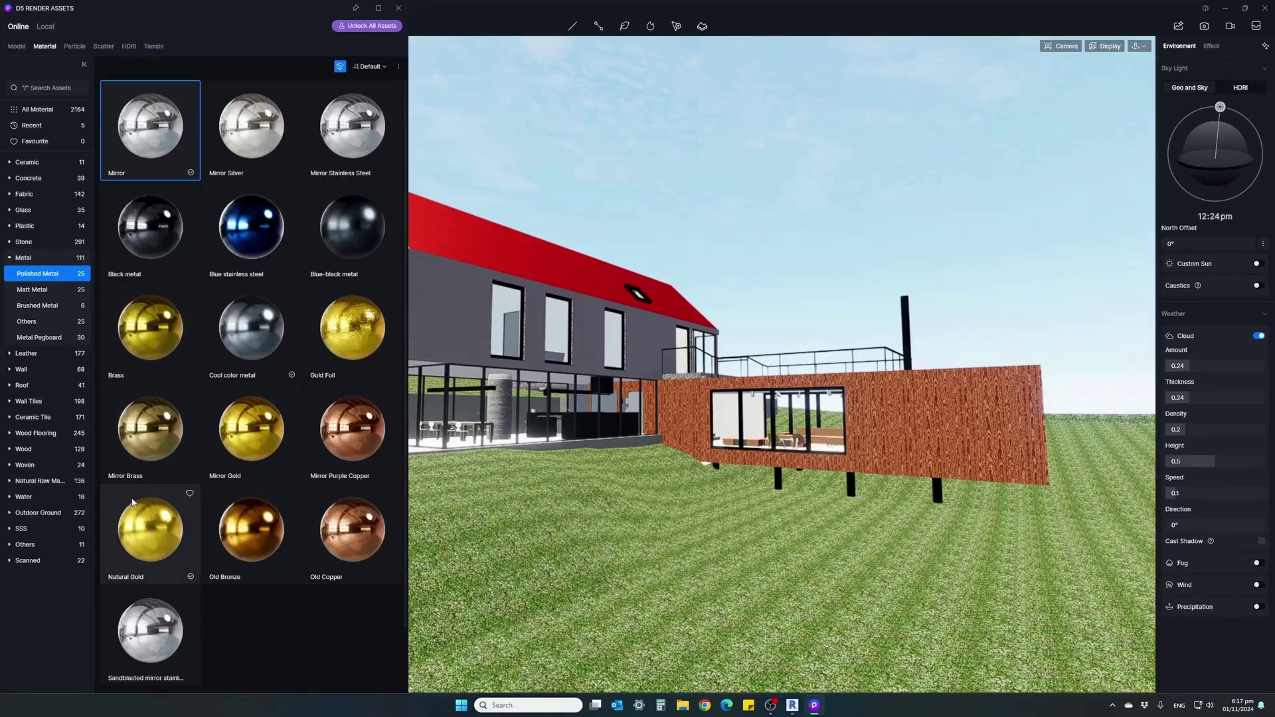
pyautogui.click(146, 532)
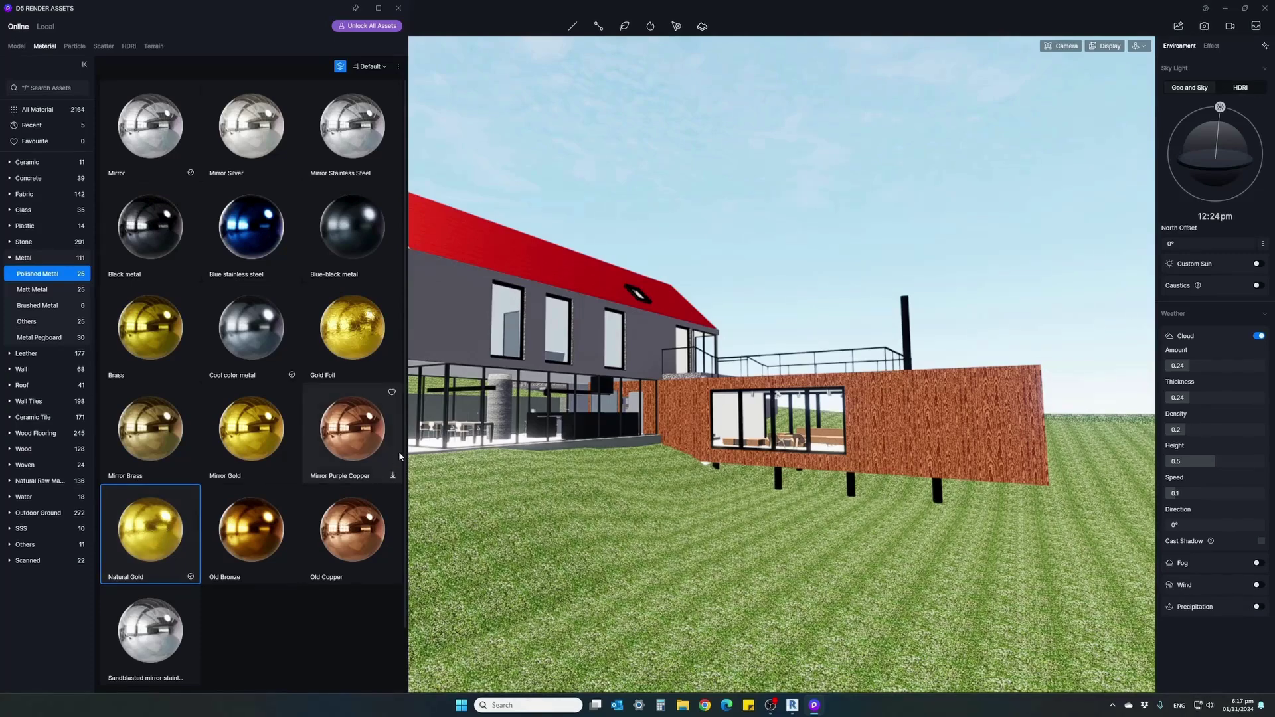
# - Apply Natural Gold to the lower-storey aluminium window frames and close the asset library
pyautogui.moveTo(141, 530); pyautogui.dragTo(450, 403)
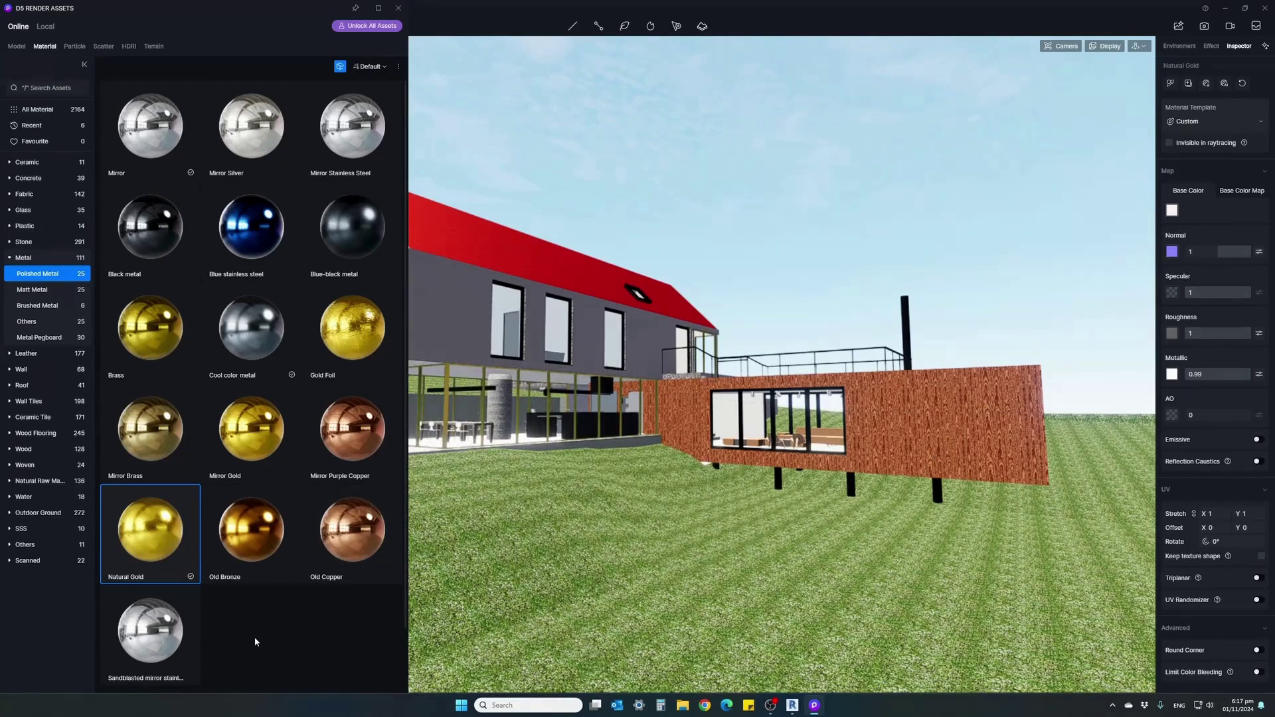
pyautogui.click(401, 10)
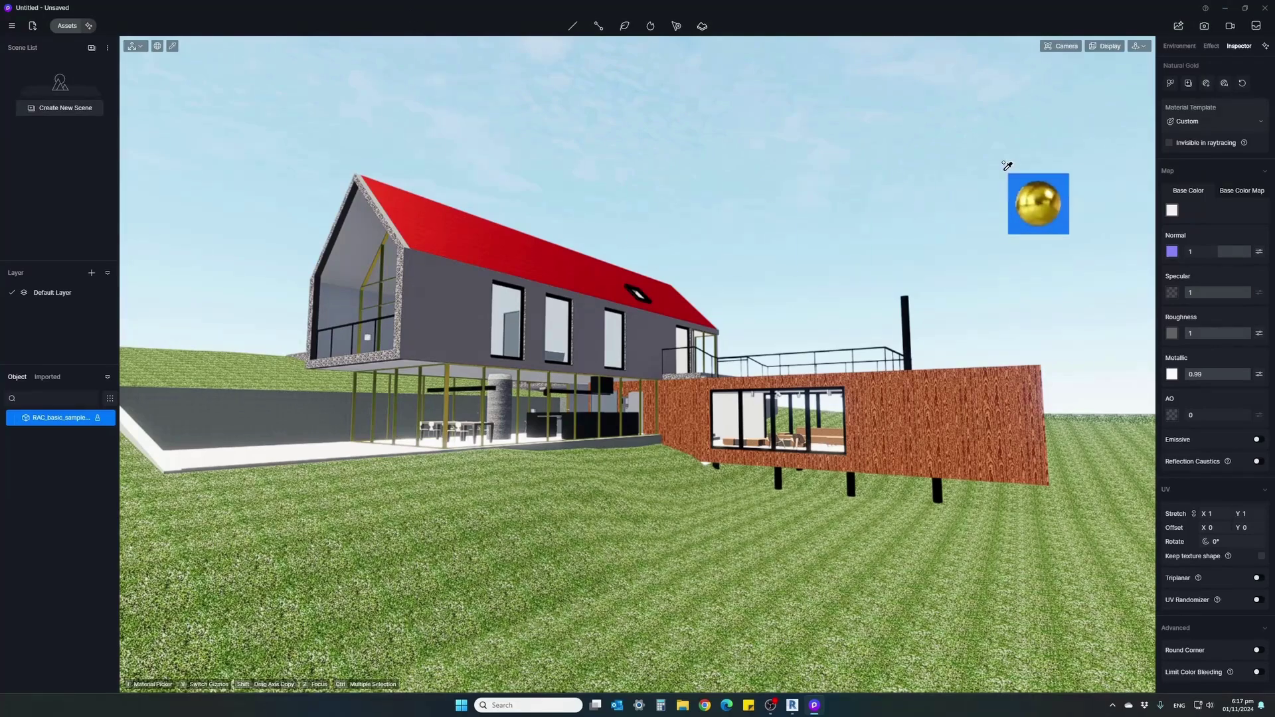
# - Deselect all, switch to still-image mode and choose the 2k preset (2560 × 1625)
pyautogui.click(1026, 163)
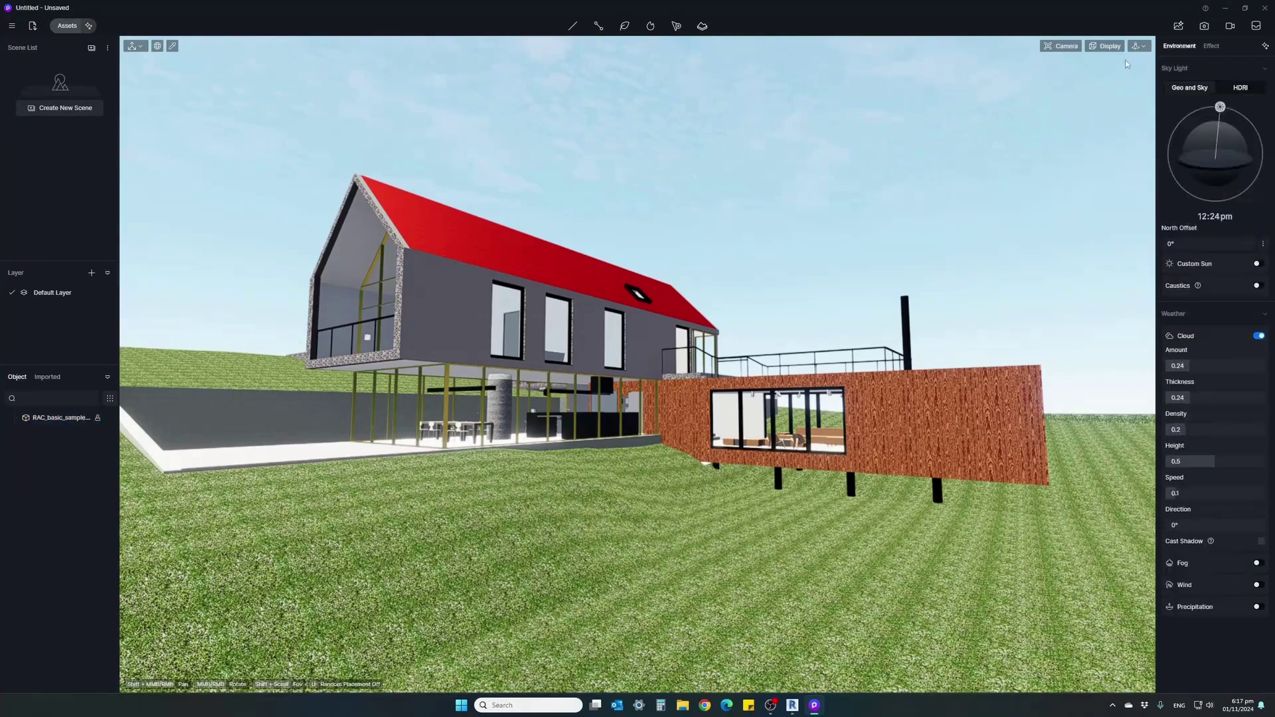
pyautogui.click(1204, 27)
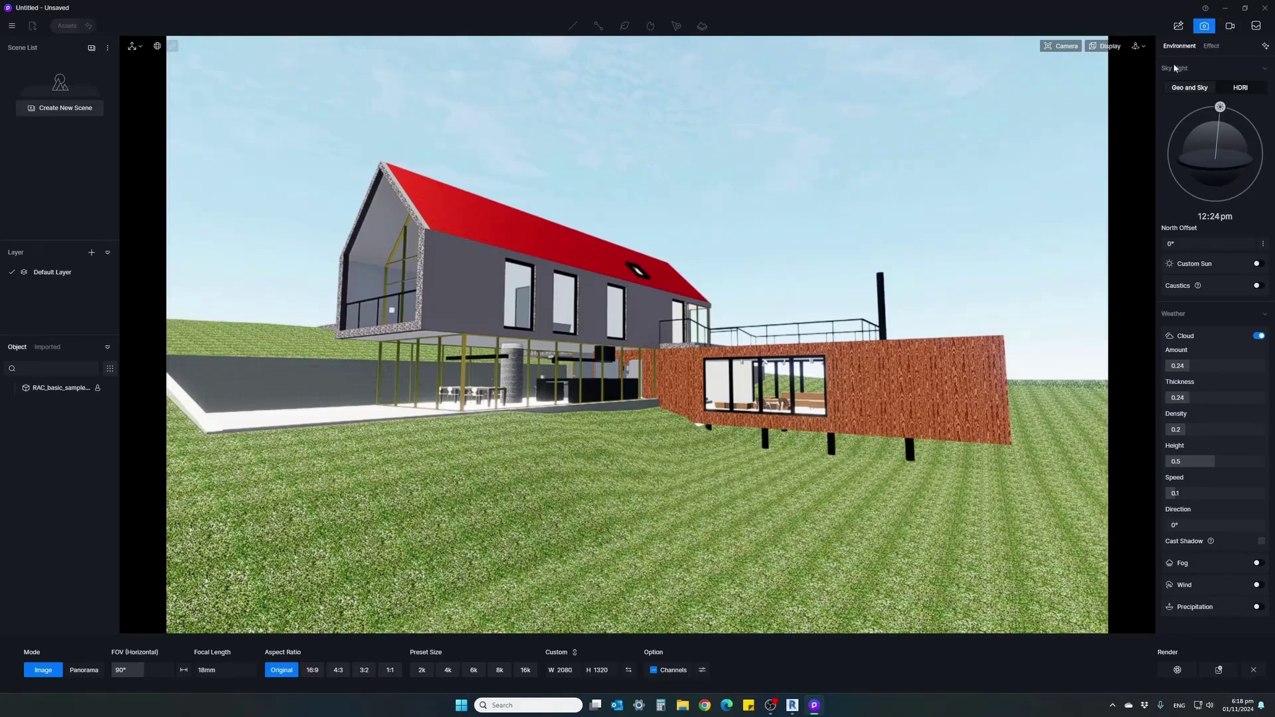
pyautogui.click(422, 672)
# - Render the house view and save the result as image.png in the Desktop folder
pyautogui.click(1173, 674)
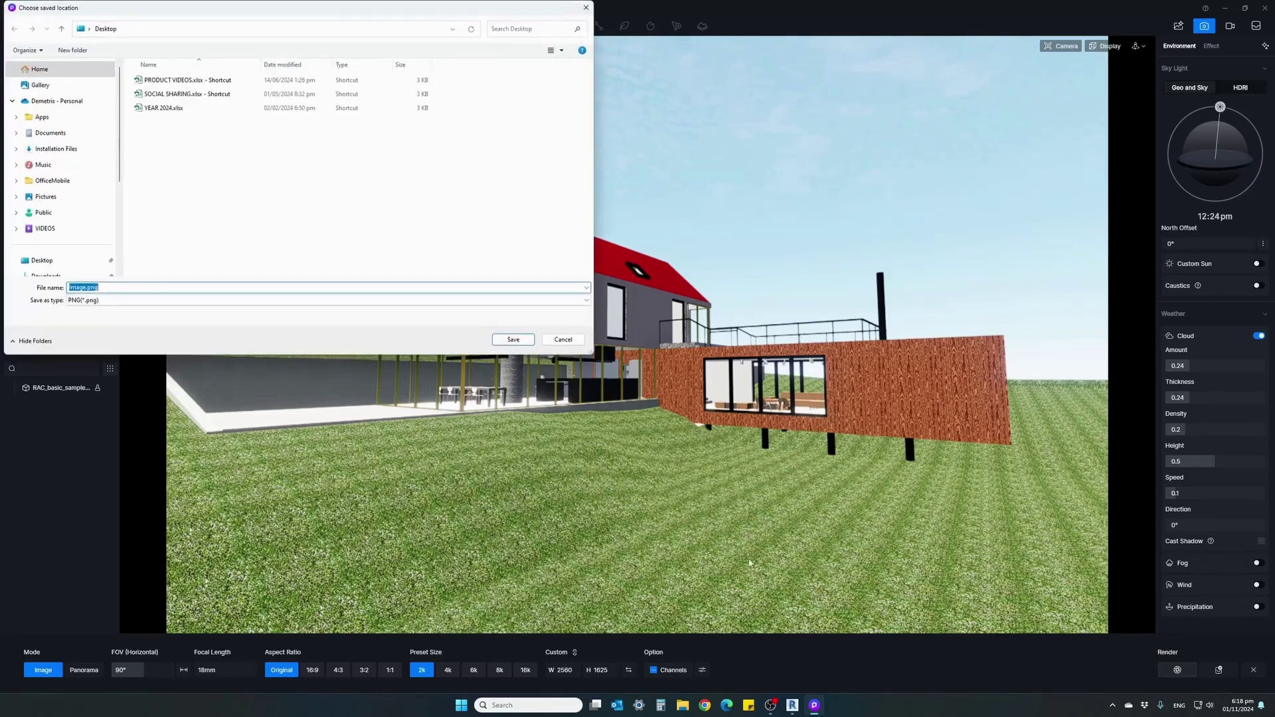
pyautogui.click(78, 260)
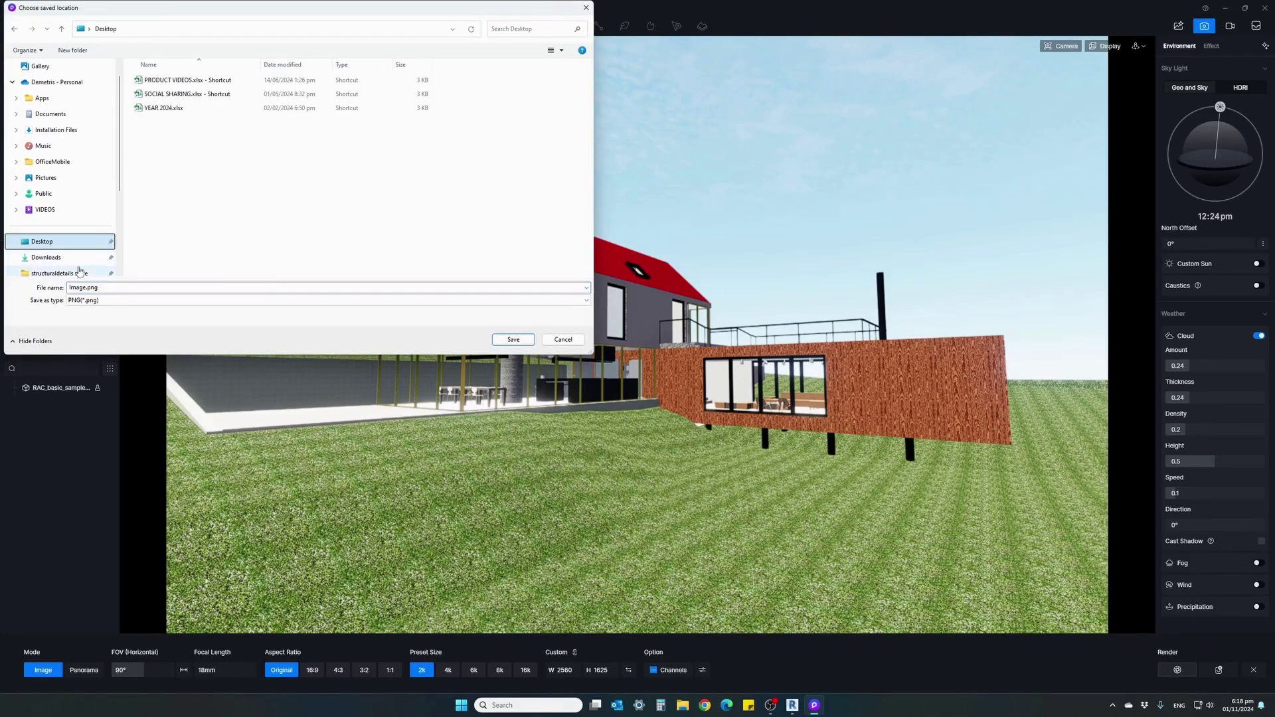
pyautogui.click(513, 339)
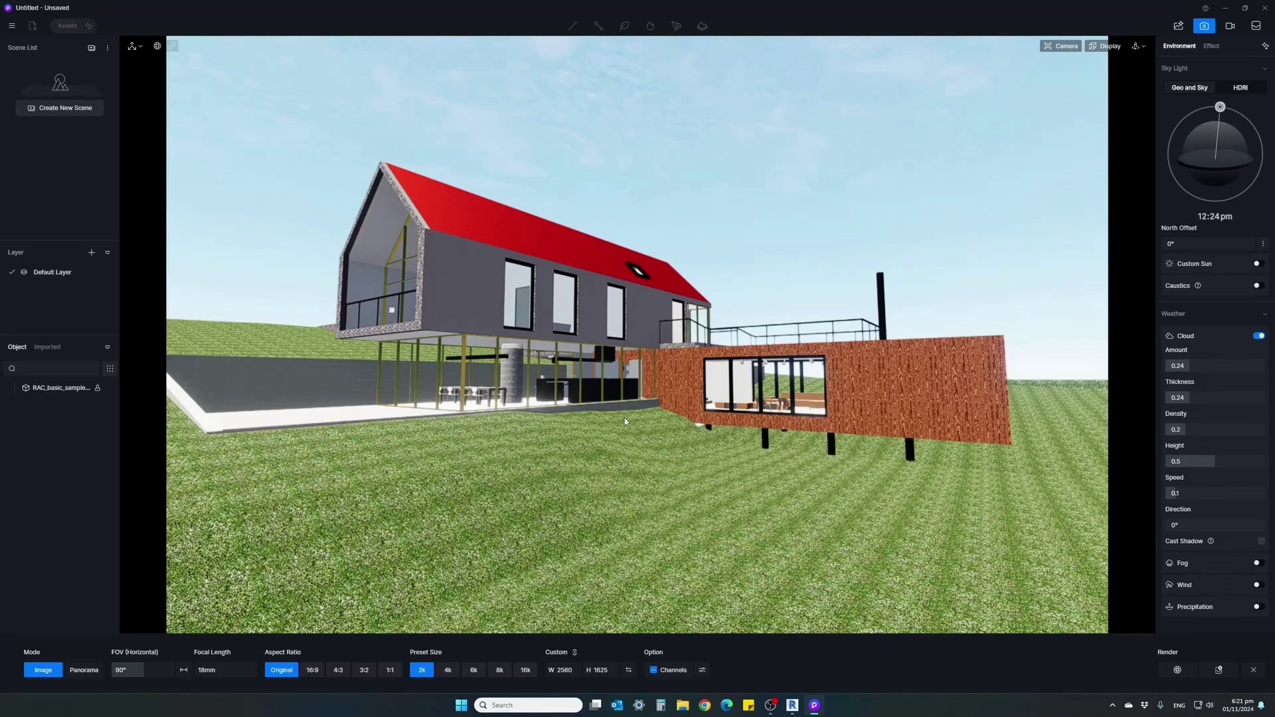
# - Open Image.png from the Desktop in File Explorer to view the rendered house
pyautogui.click(683, 705)
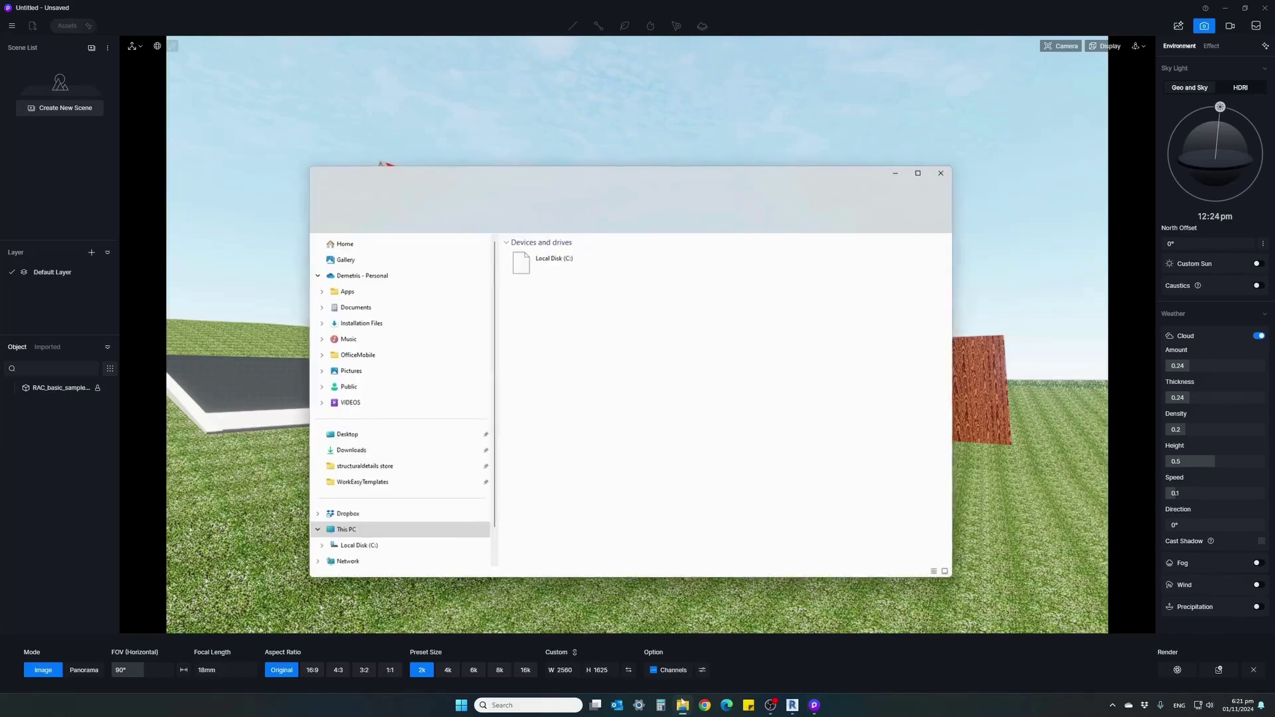
pyautogui.click(386, 434)
pyautogui.click(587, 268)
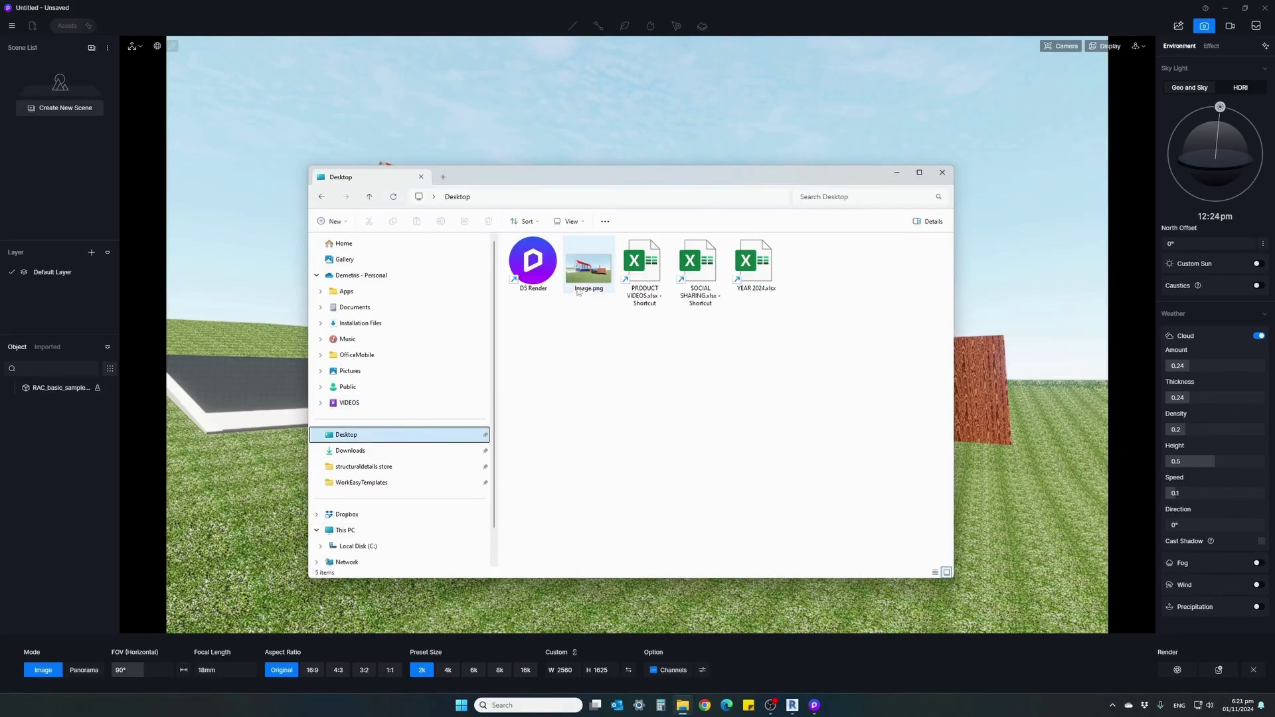
pyautogui.doubleClick(587, 274)
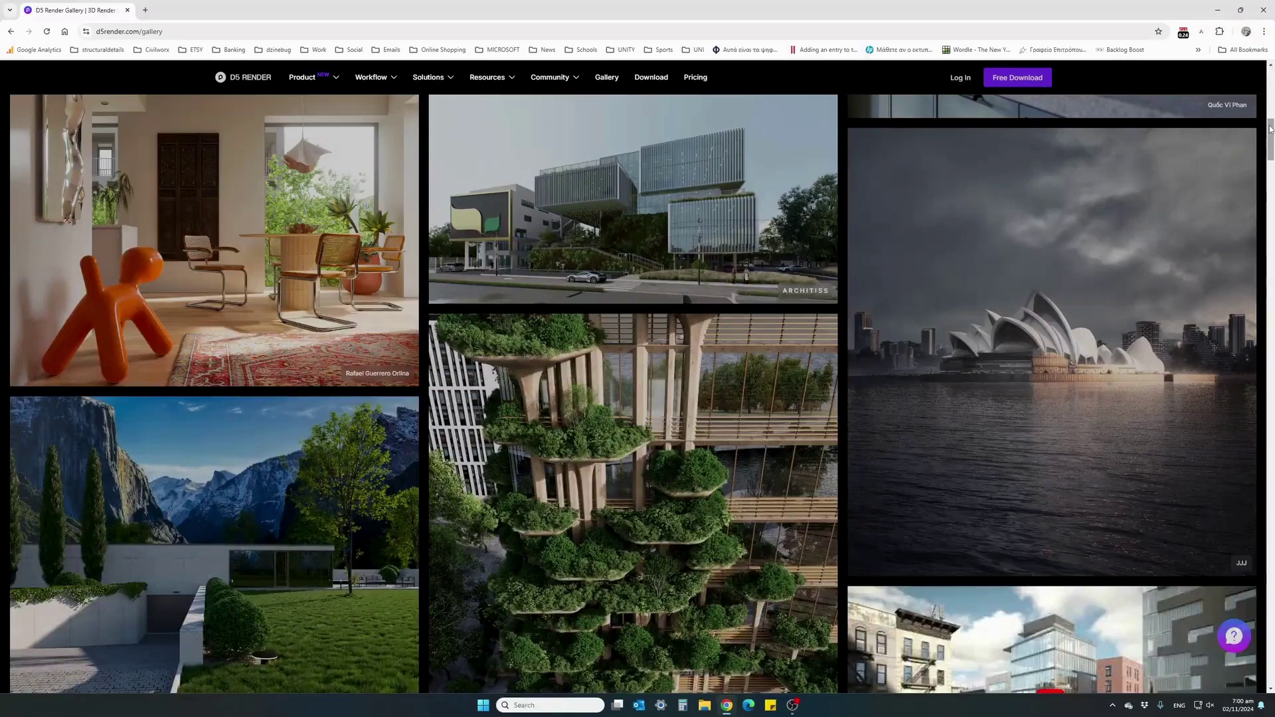
pyautogui.scroll(-3, 1270, 128)
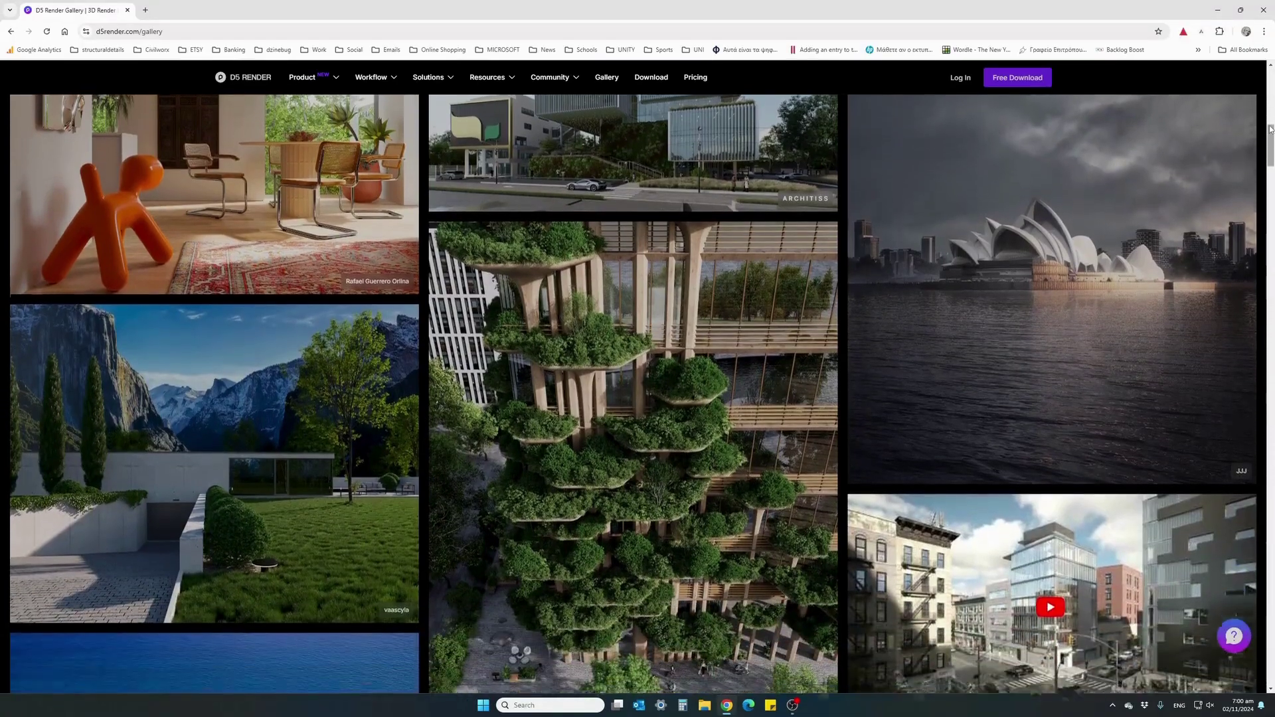
pyautogui.scroll(-6, 1270, 128)
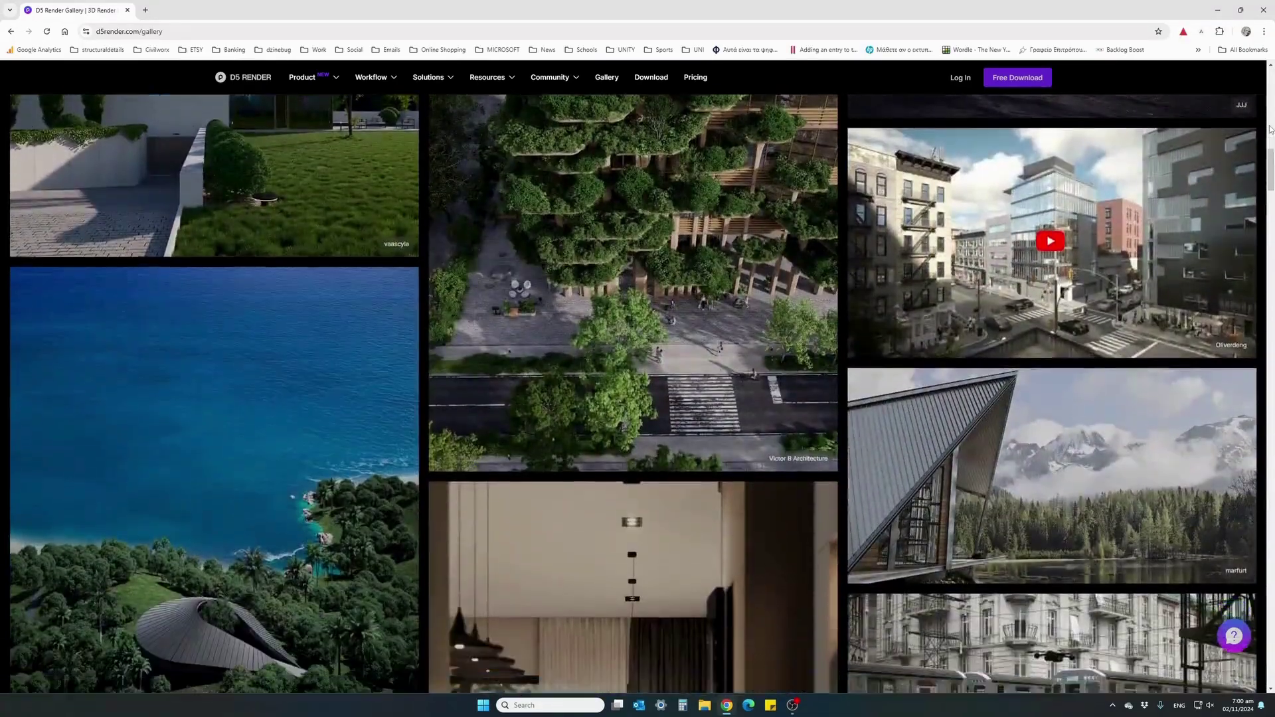
pyautogui.scroll(-5, 1270, 128)
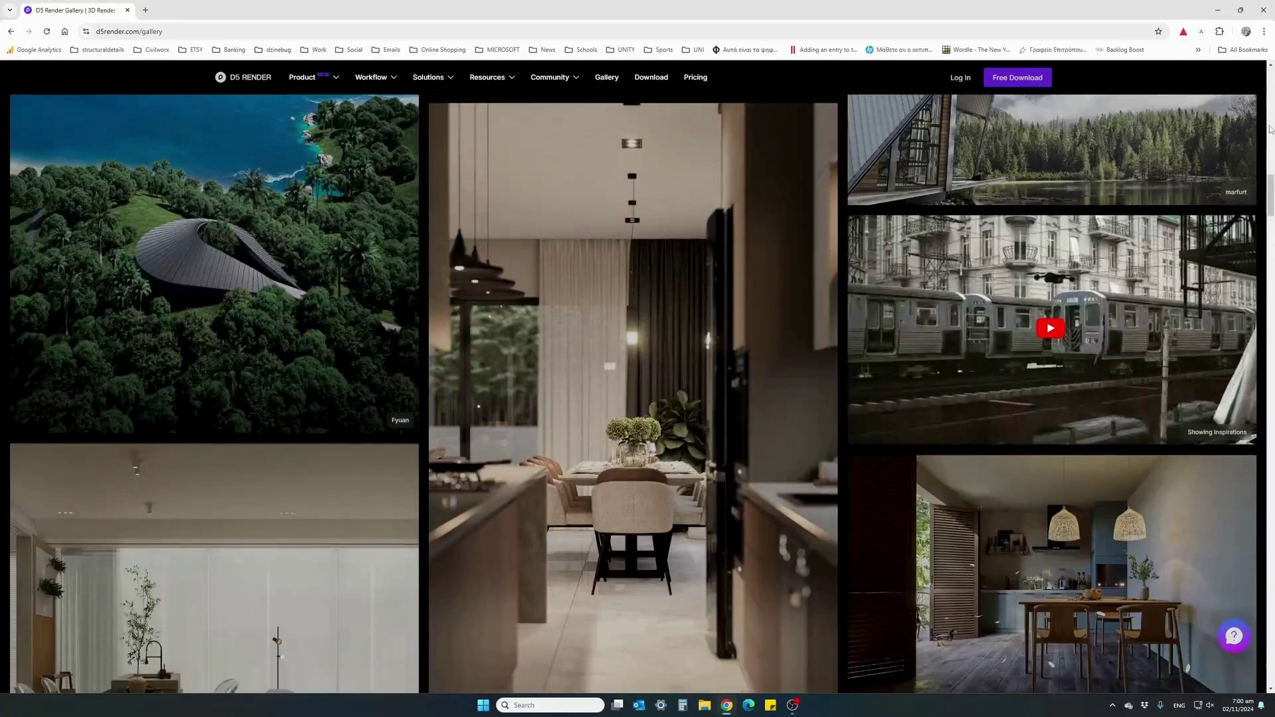
pyautogui.scroll(-2, 1270, 128)
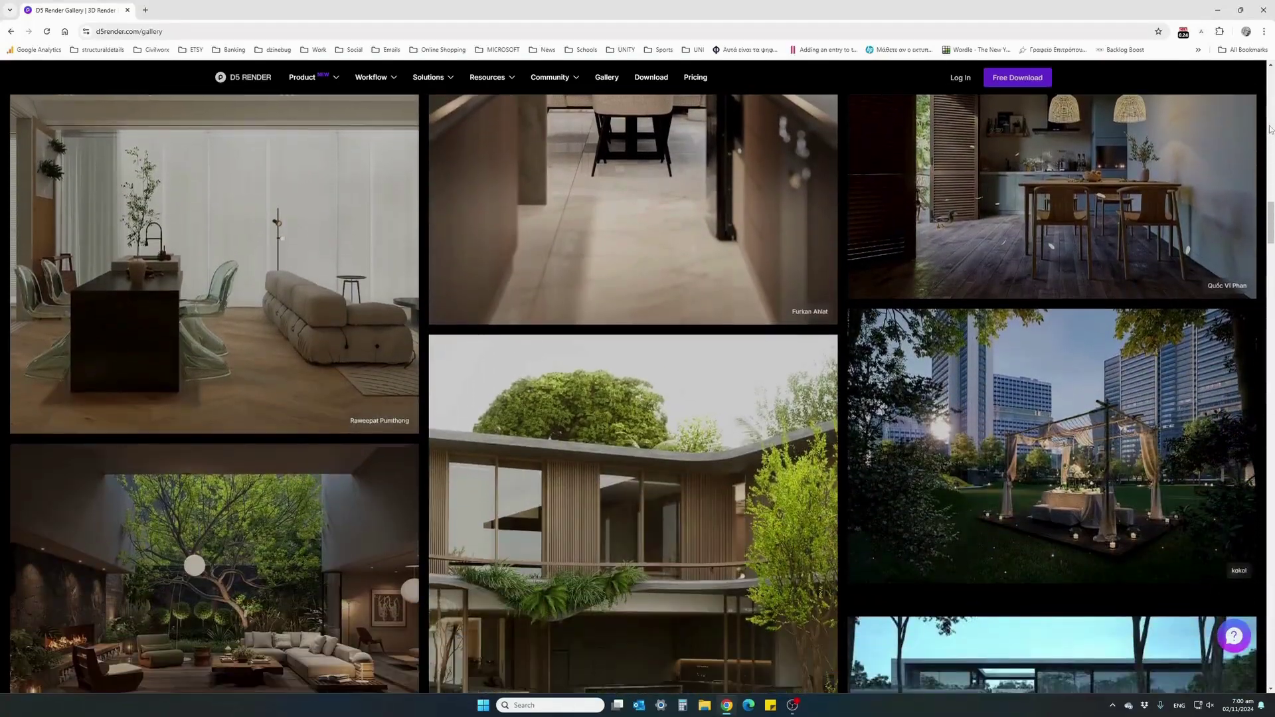
pyautogui.scroll(-3, 1270, 128)
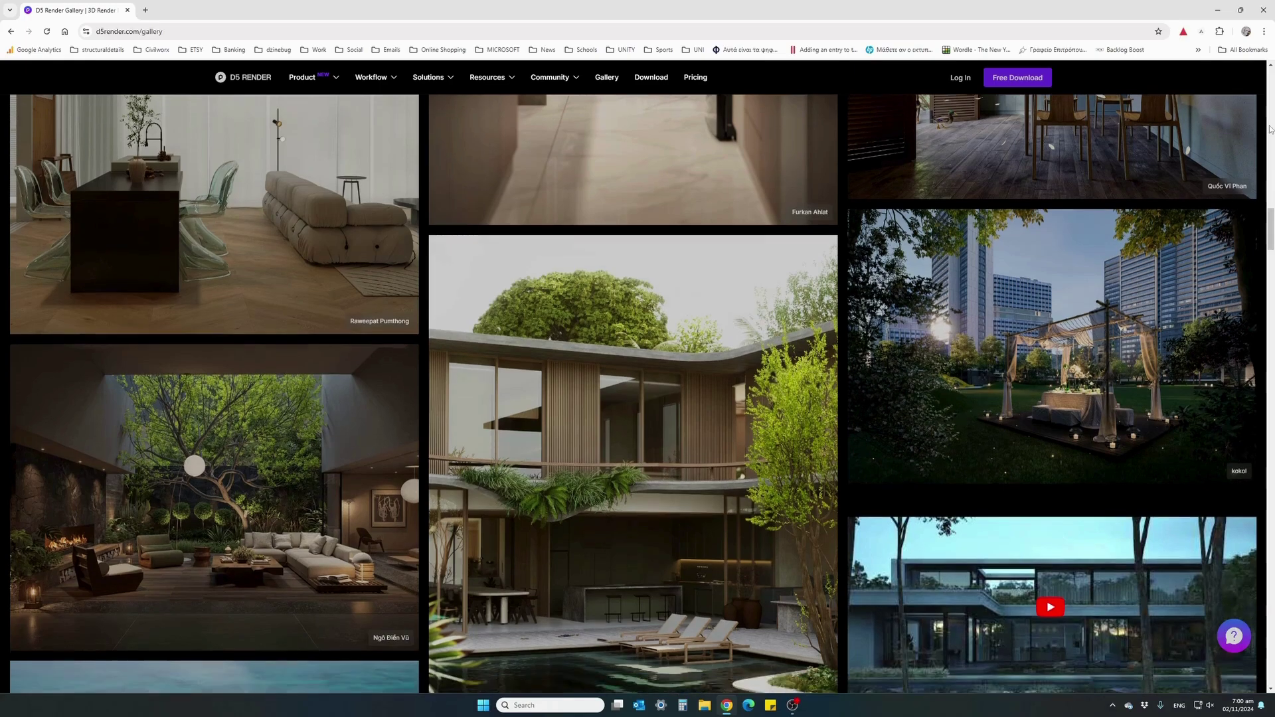
pyautogui.scroll(-4, 1270, 128)
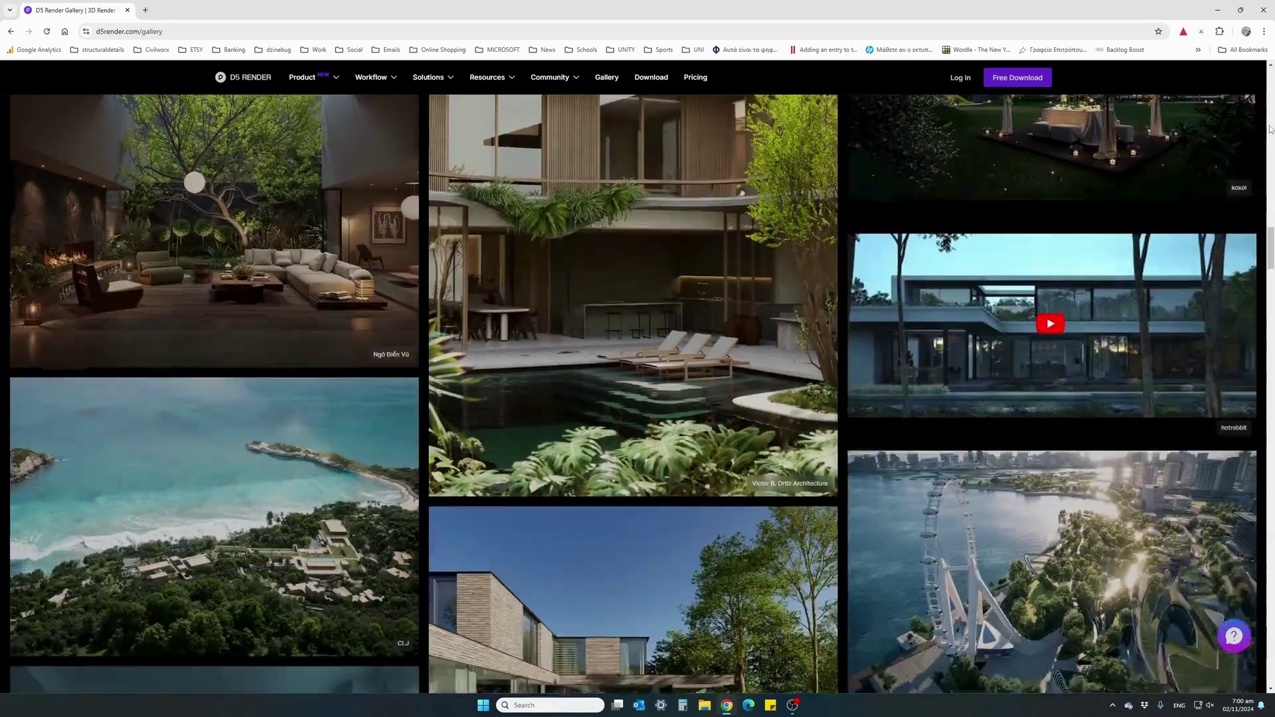
pyautogui.scroll(-4, 1270, 128)
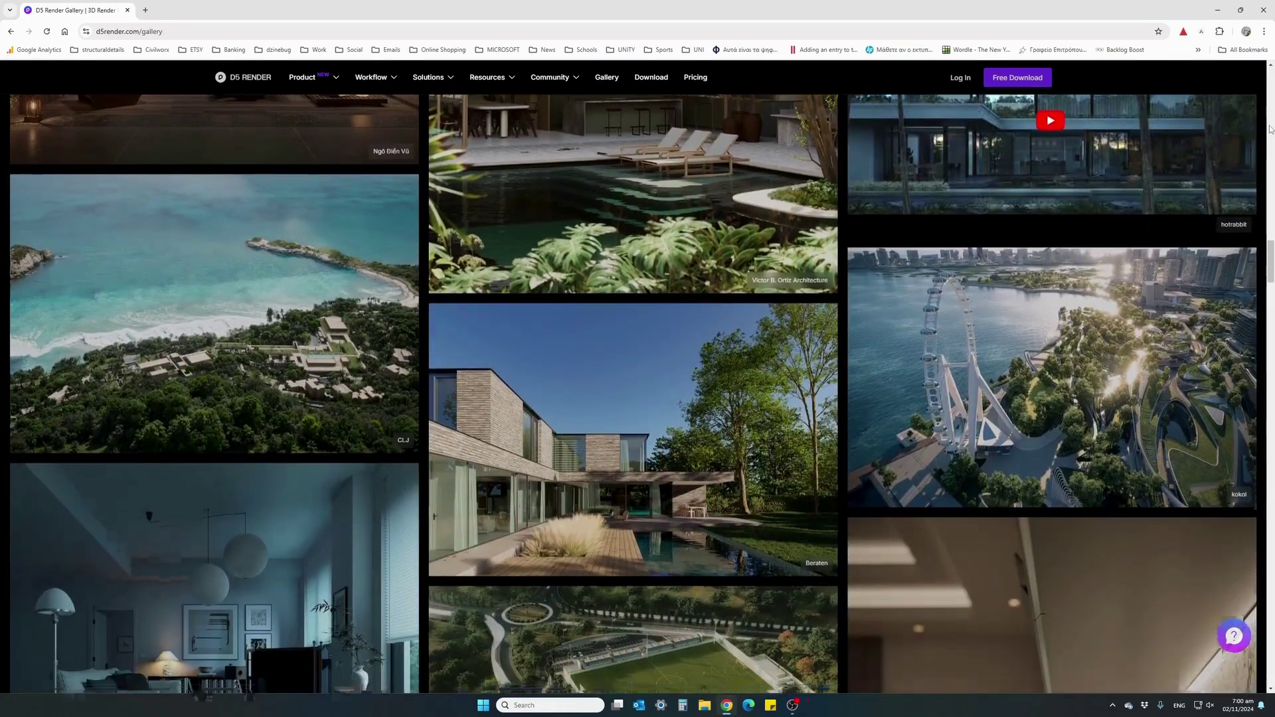
pyautogui.scroll(-6, 1270, 128)
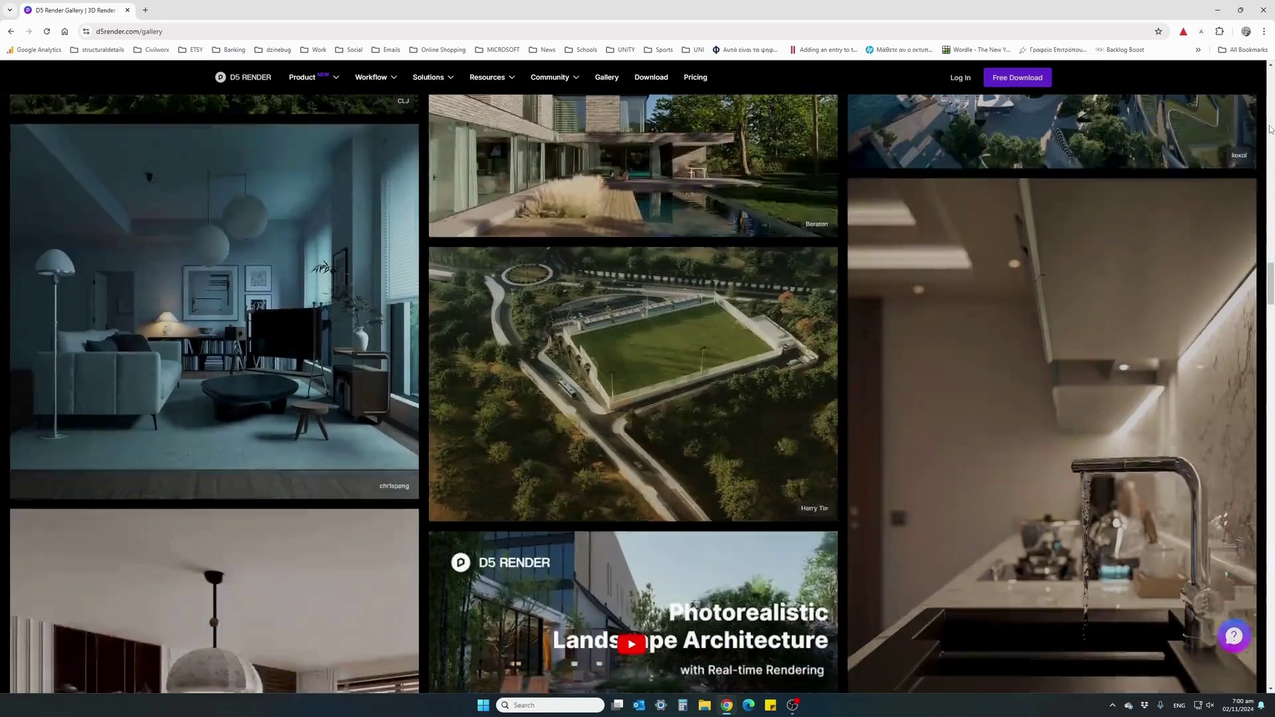
pyautogui.scroll(-8, 1270, 128)
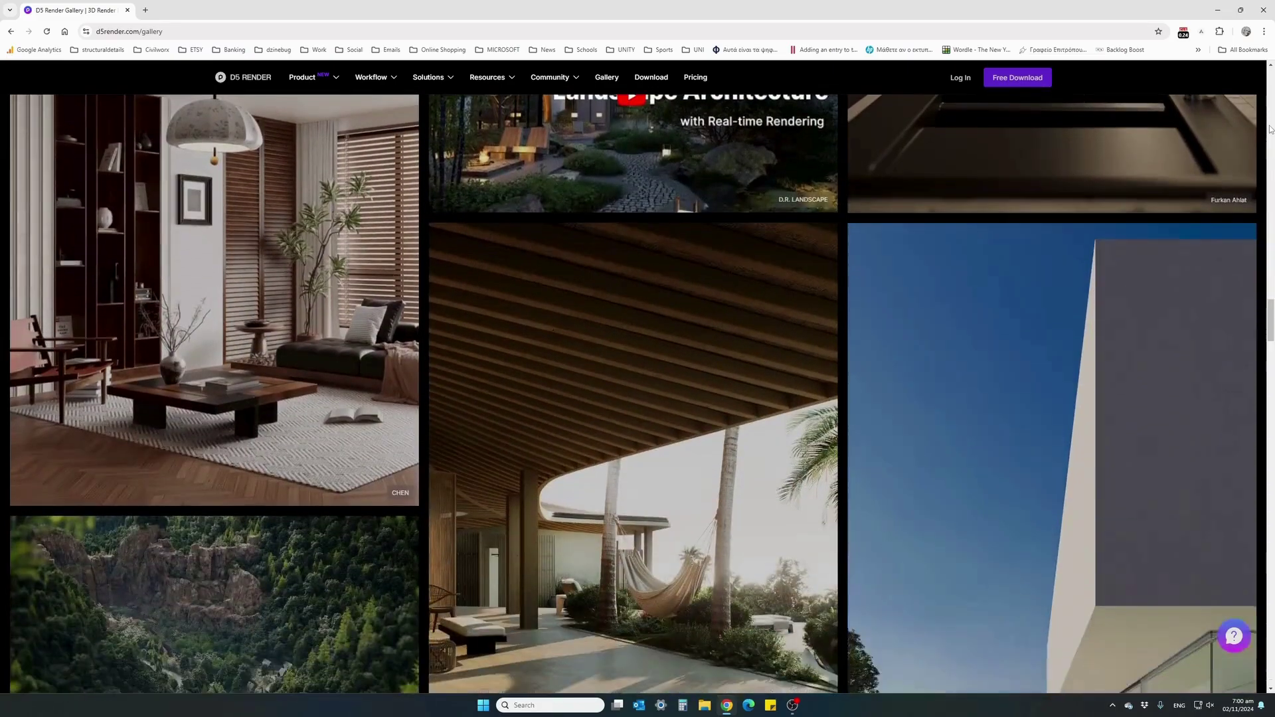
pyautogui.scroll(-10, 1270, 128)
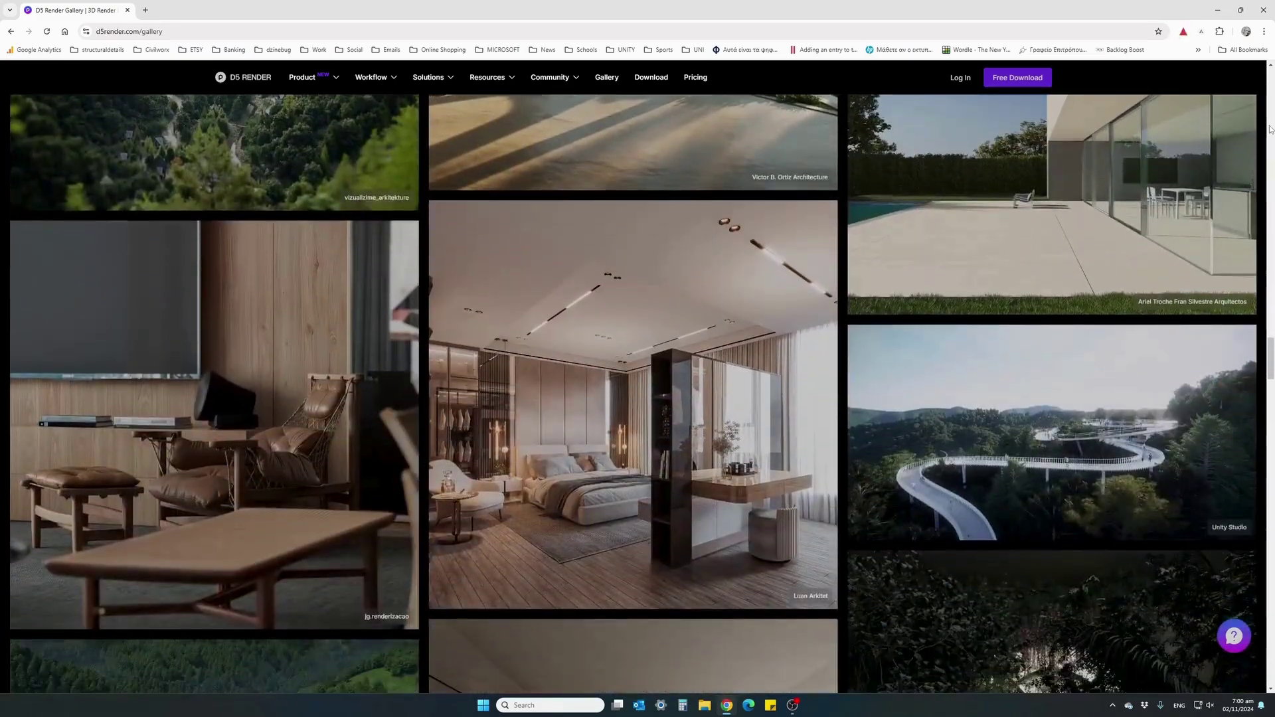
pyautogui.scroll(-8, 1270, 128)
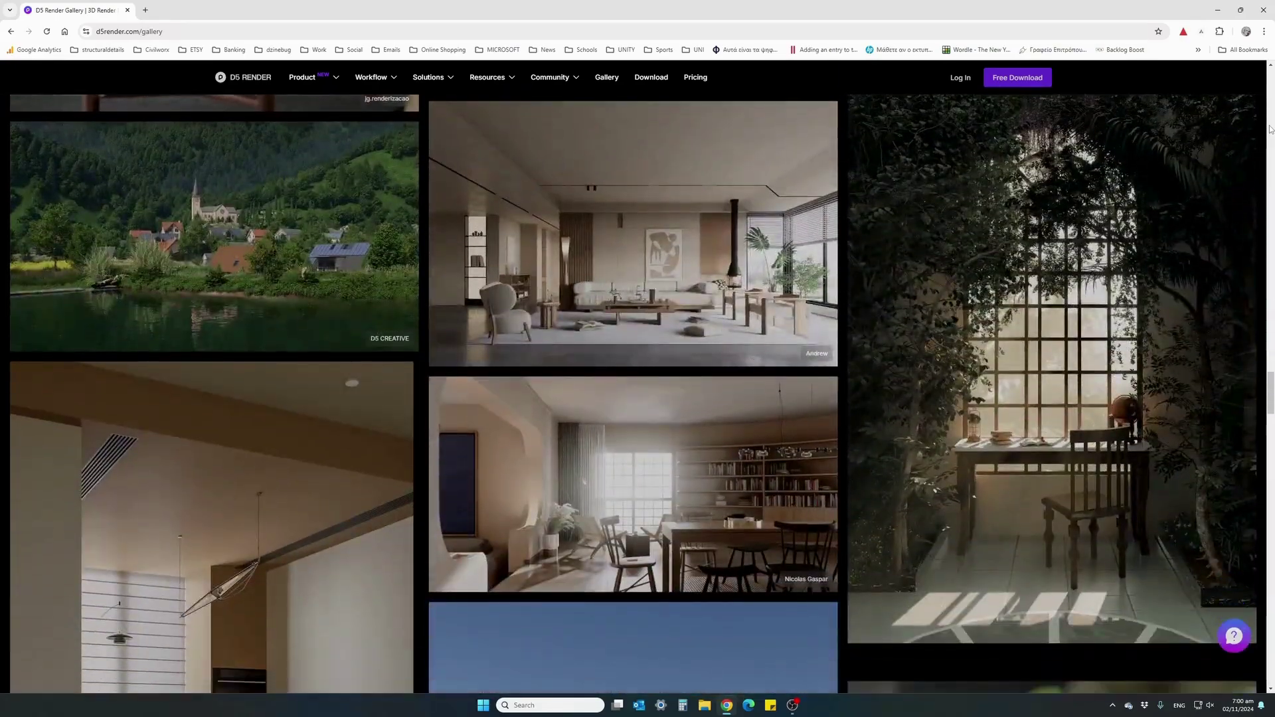
pyautogui.scroll(-6, 1270, 129)
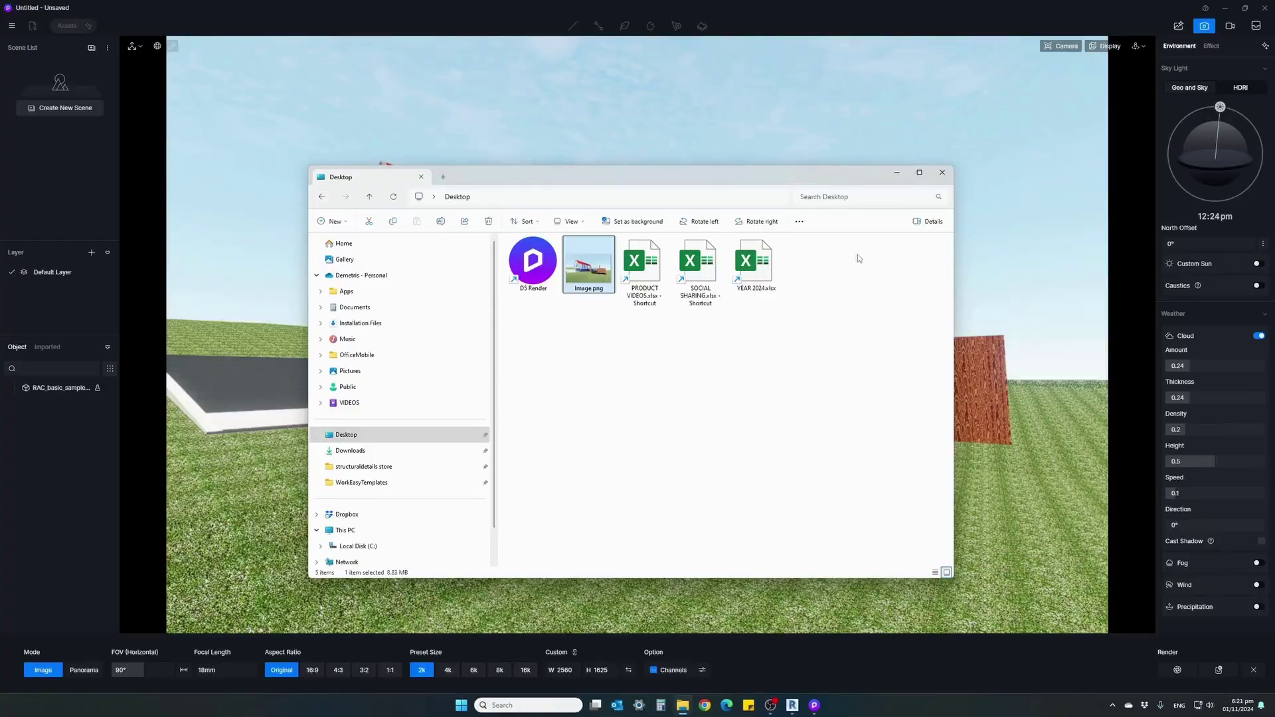
# - Close File Explorer and bring Revit's From Yard 3D view back to the front
pyautogui.click(941, 172)
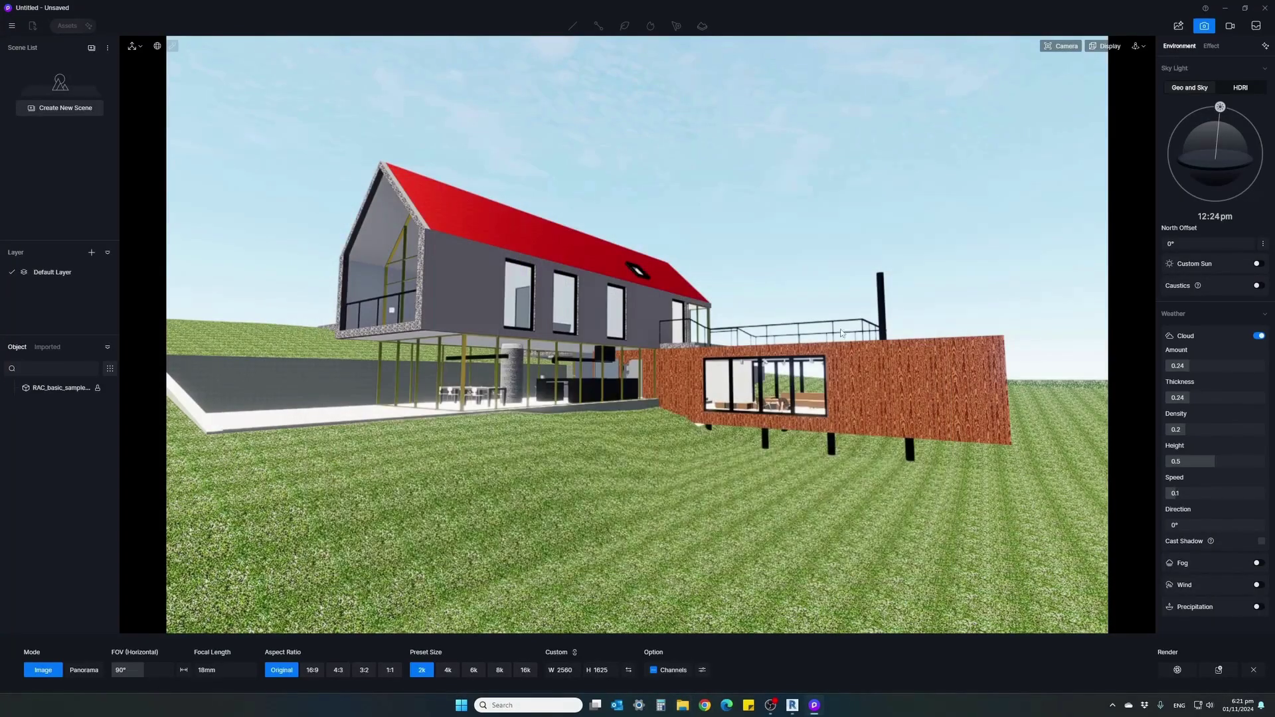
pyautogui.click(791, 709)
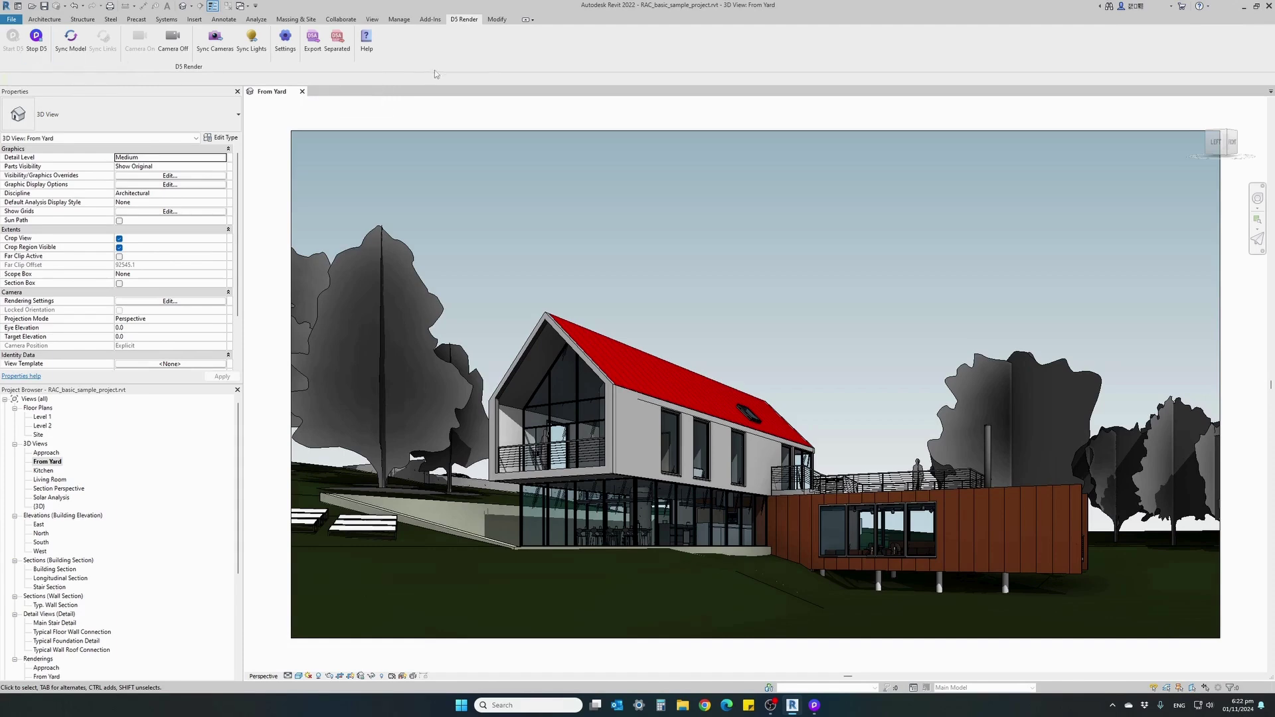
pyautogui.moveTo(814, 713)
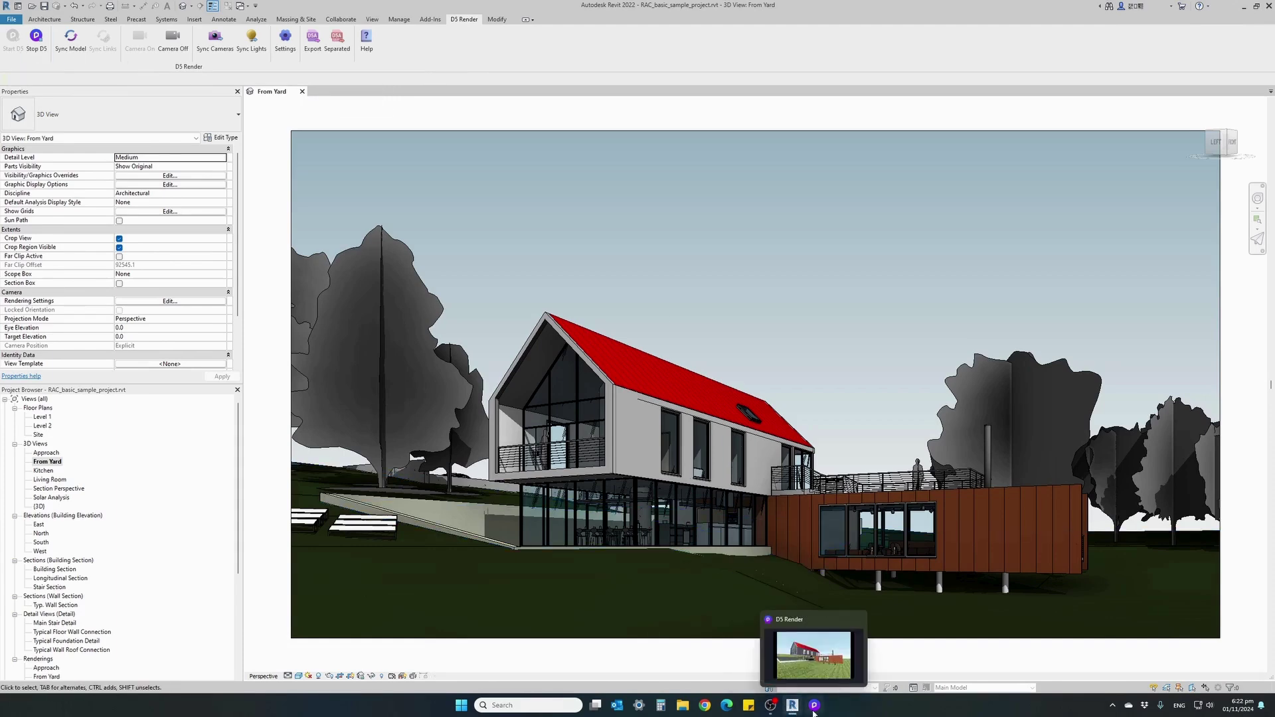
pyautogui.click(808, 652)
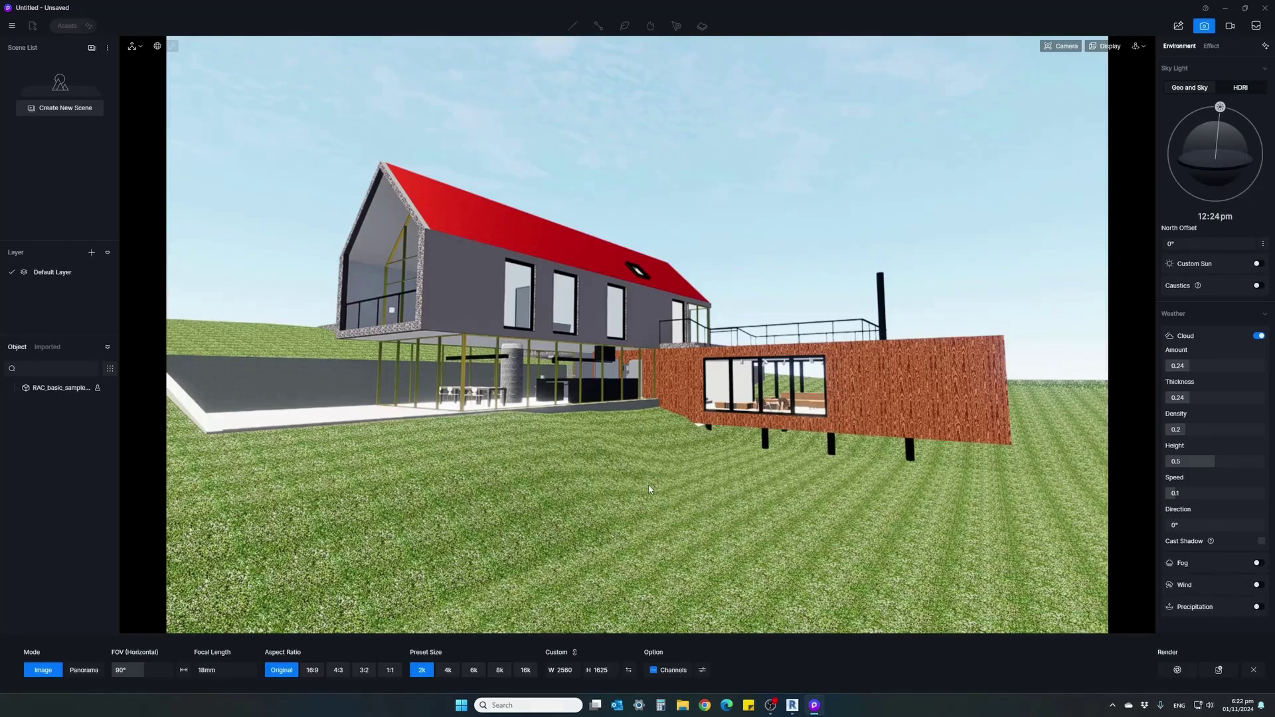
pyautogui.moveTo(771, 712)
pyautogui.click(792, 706)
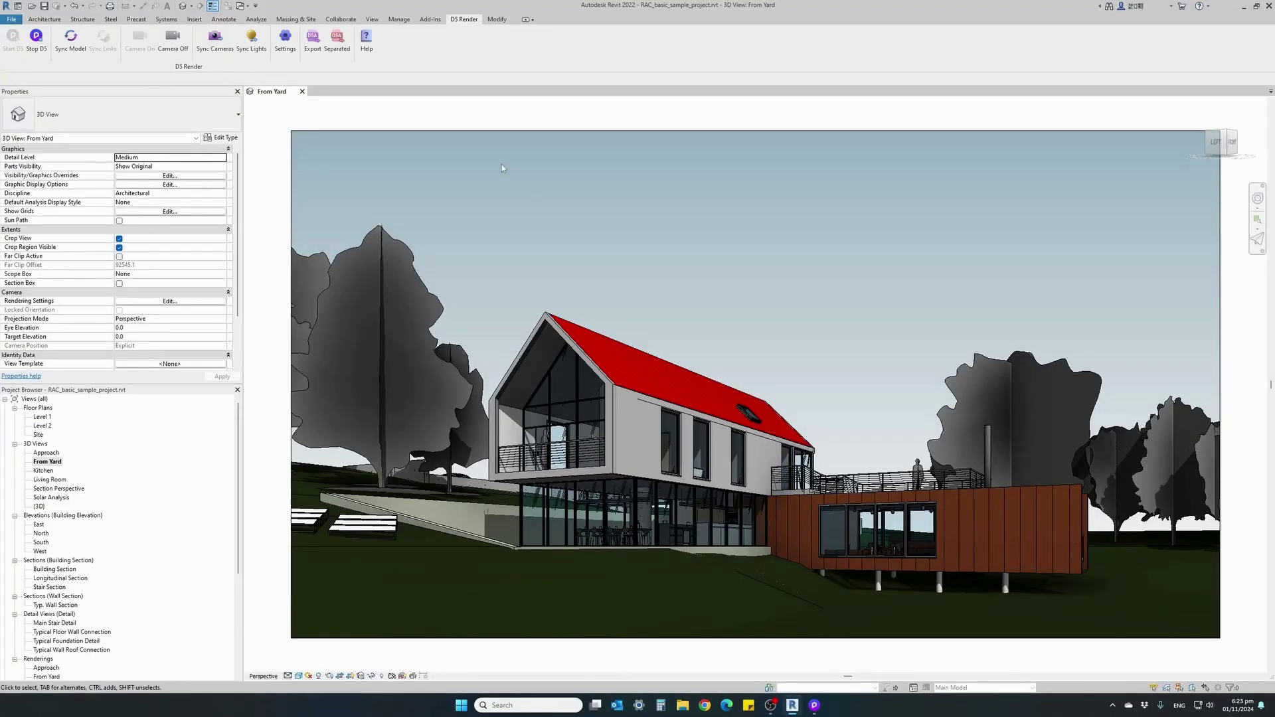